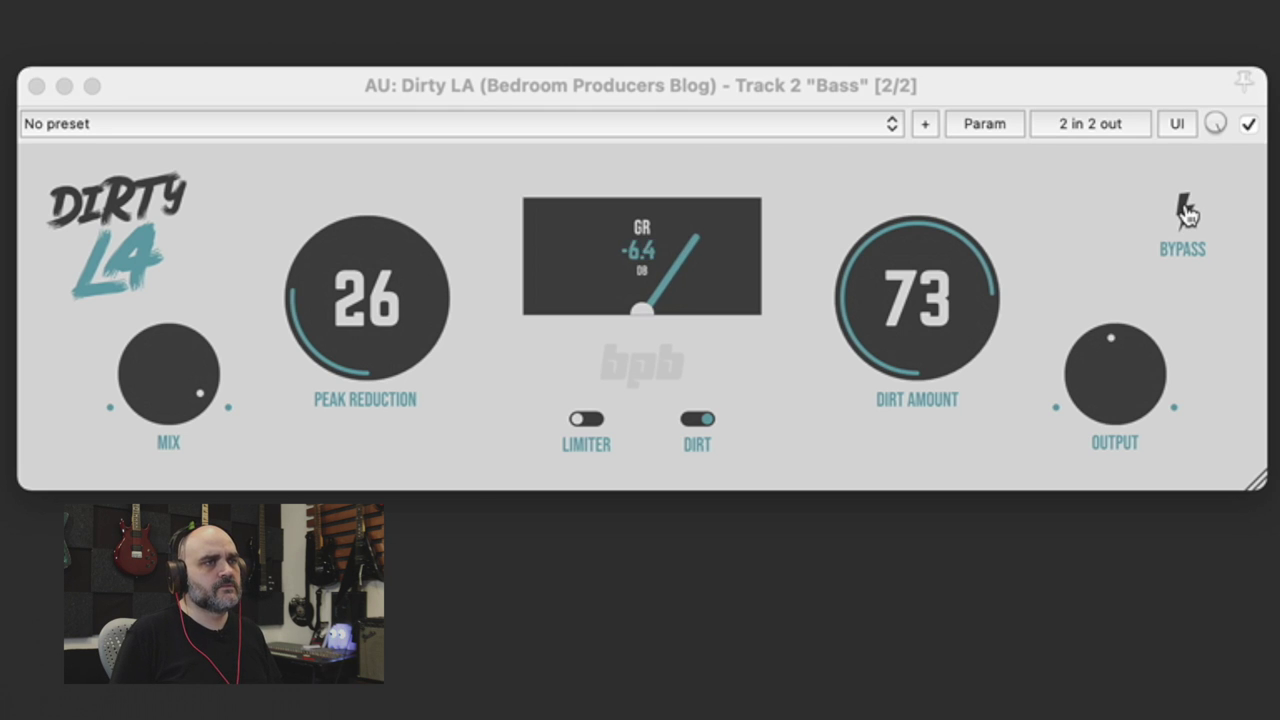
# Toggle Dirty LA's bypass on the Bass track to compare the processed and dry sound.
pyautogui.click(1187, 213)
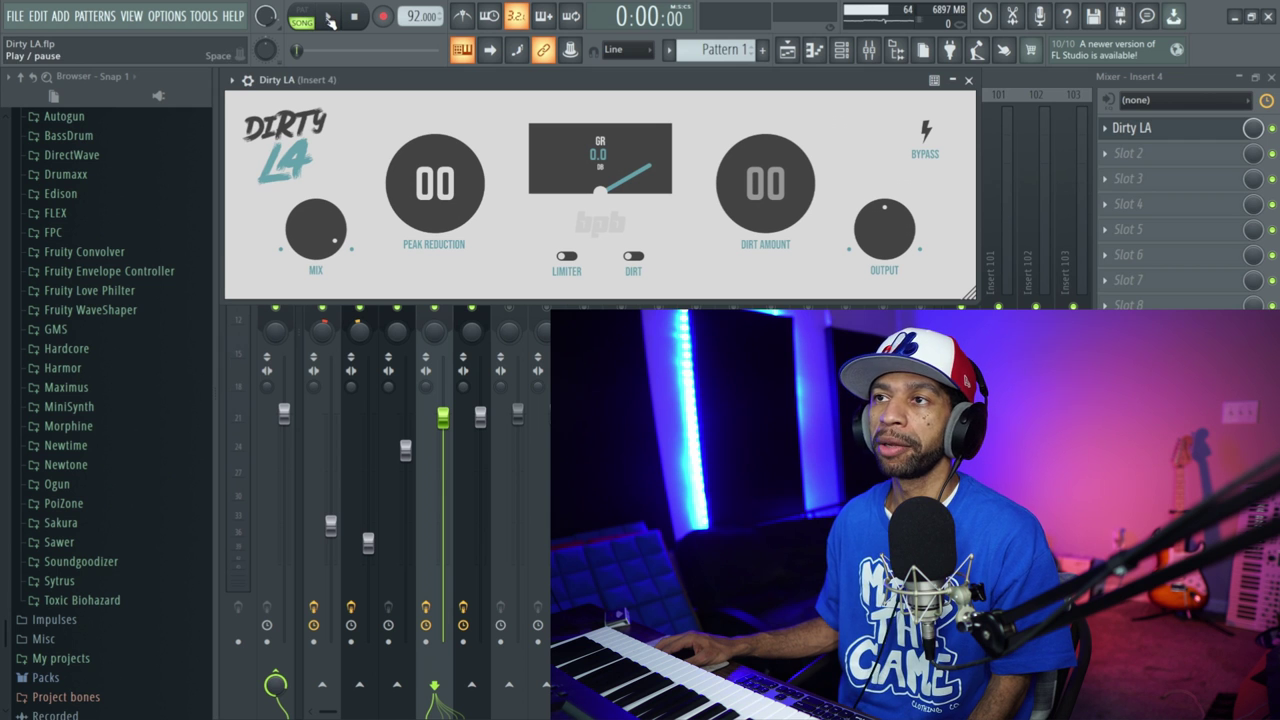
# Switch to FL Studio and play the start of the song with Dirty LA at its neutral settings.
pyautogui.click(330, 20)
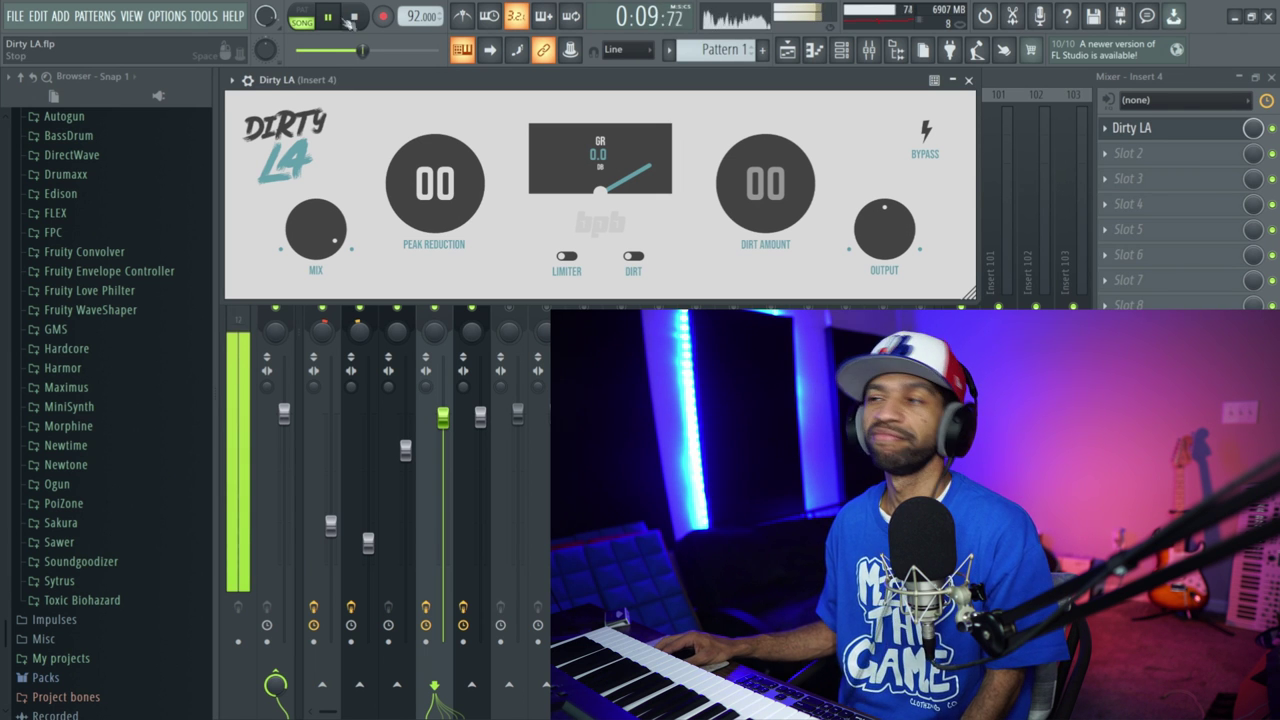
pyautogui.click(353, 19)
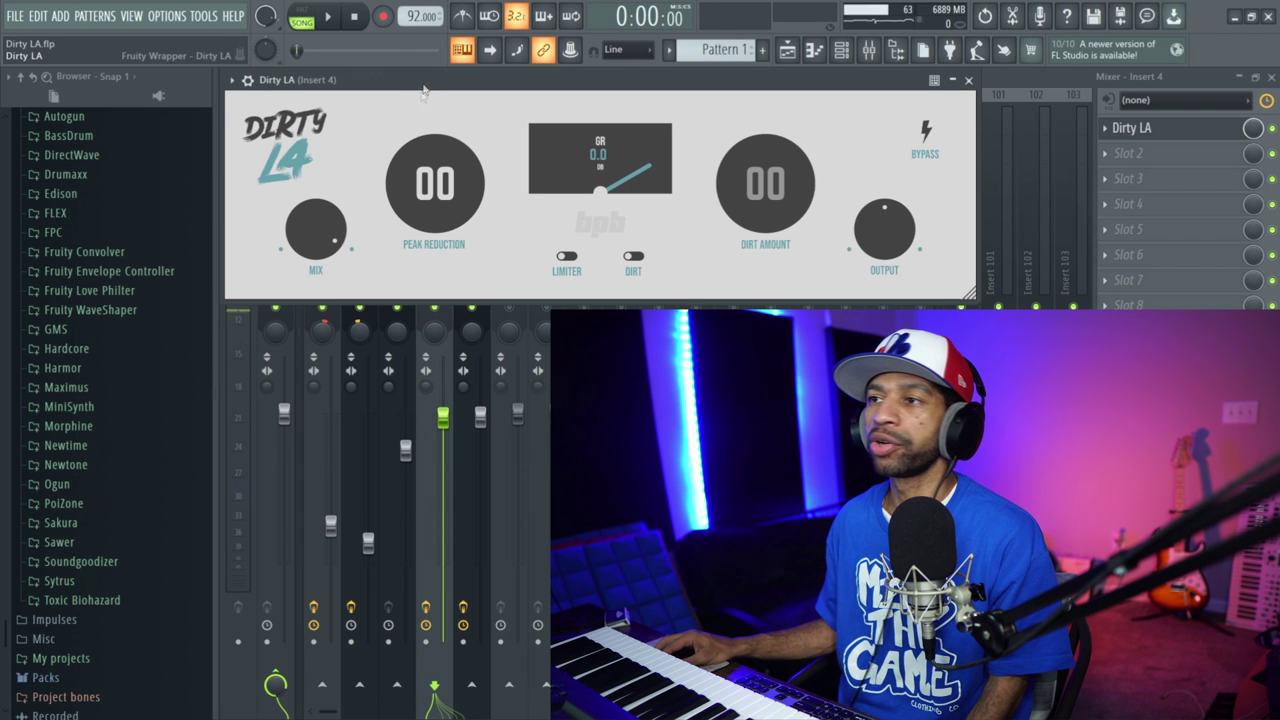
# Solo mixer track Insert 4, bring back its Dirty LA window and audition the soloed track.
pyautogui.moveTo(422, 90); pyautogui.dragTo(432, 340)
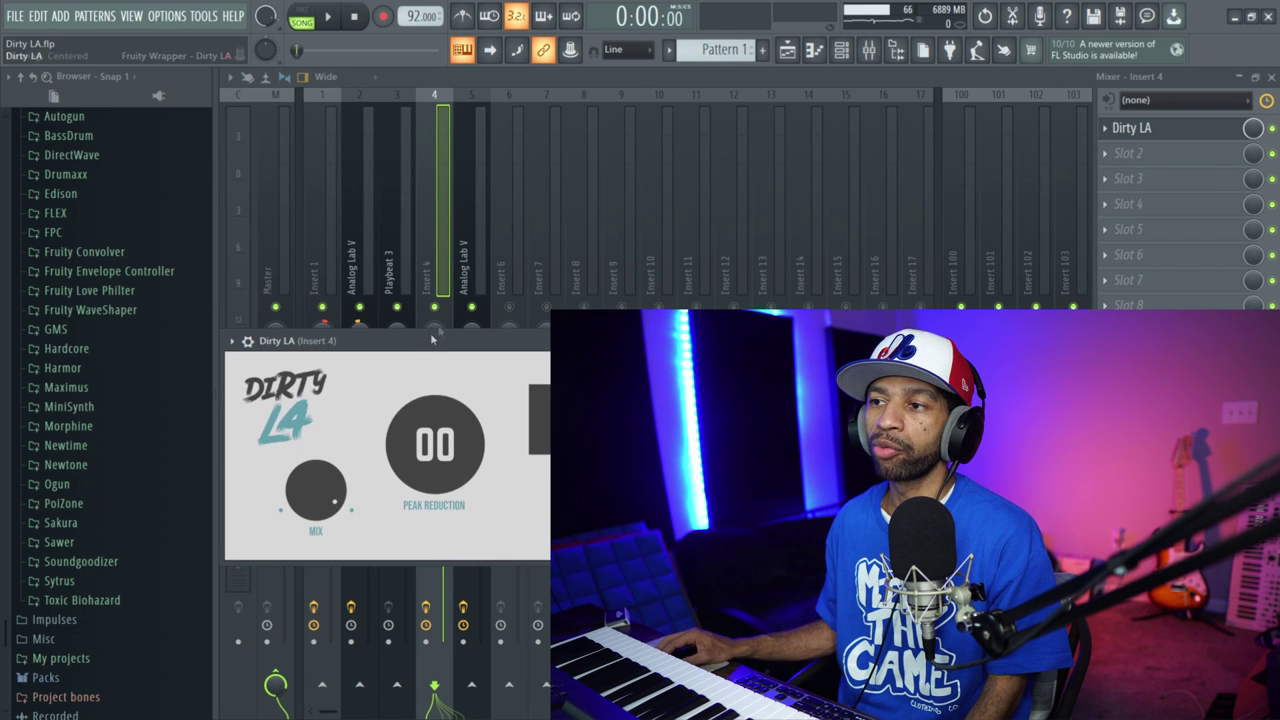
pyautogui.rightClick(435, 309)
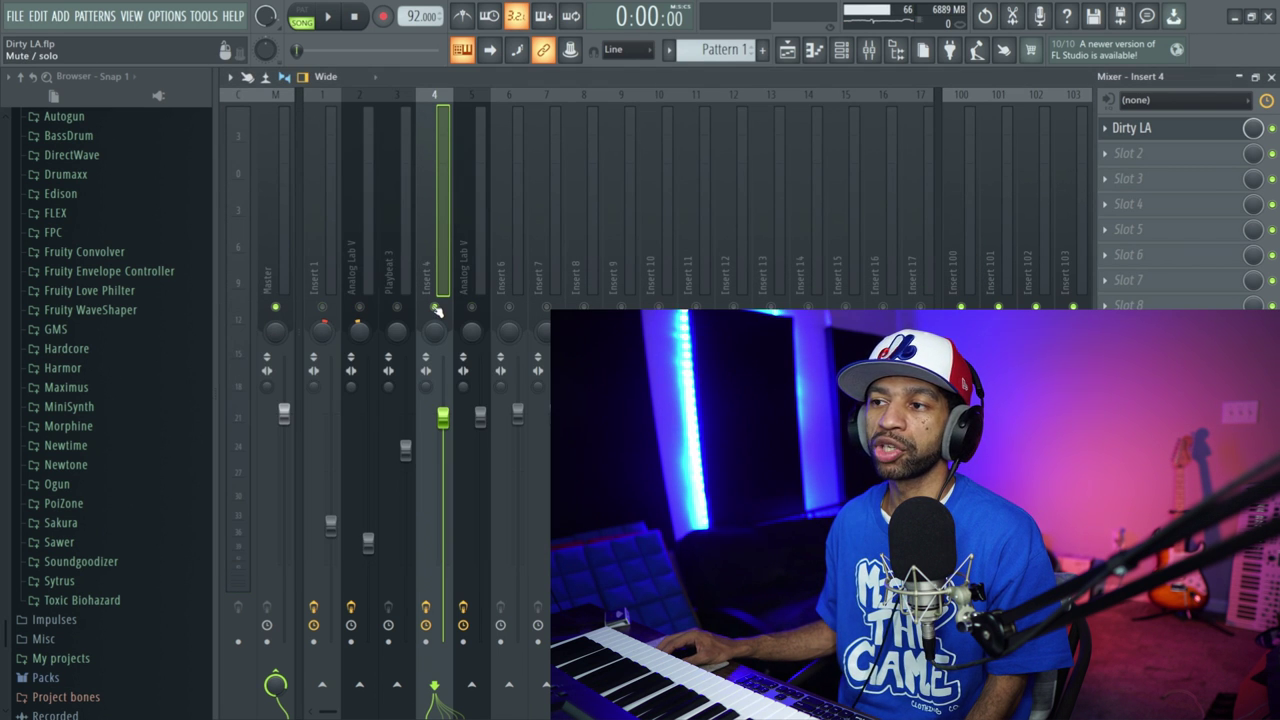
pyautogui.click(1134, 130)
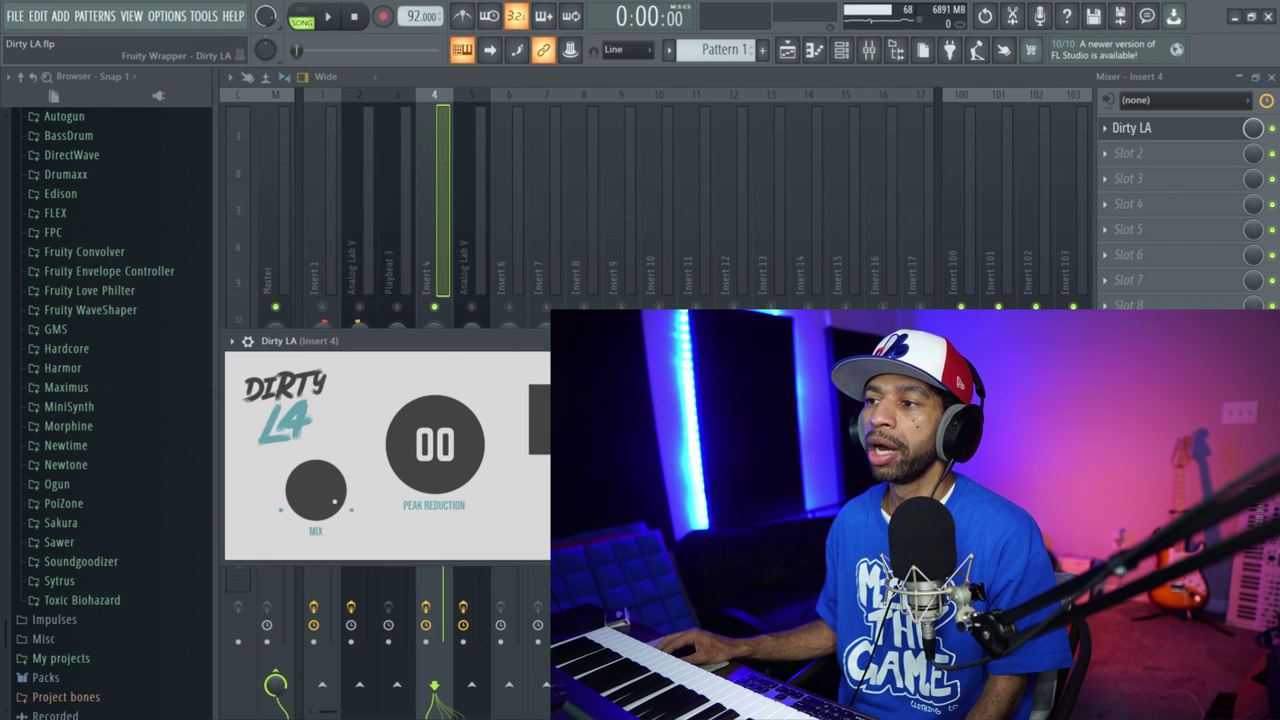
pyautogui.moveTo(605, 350); pyautogui.dragTo(605, 89)
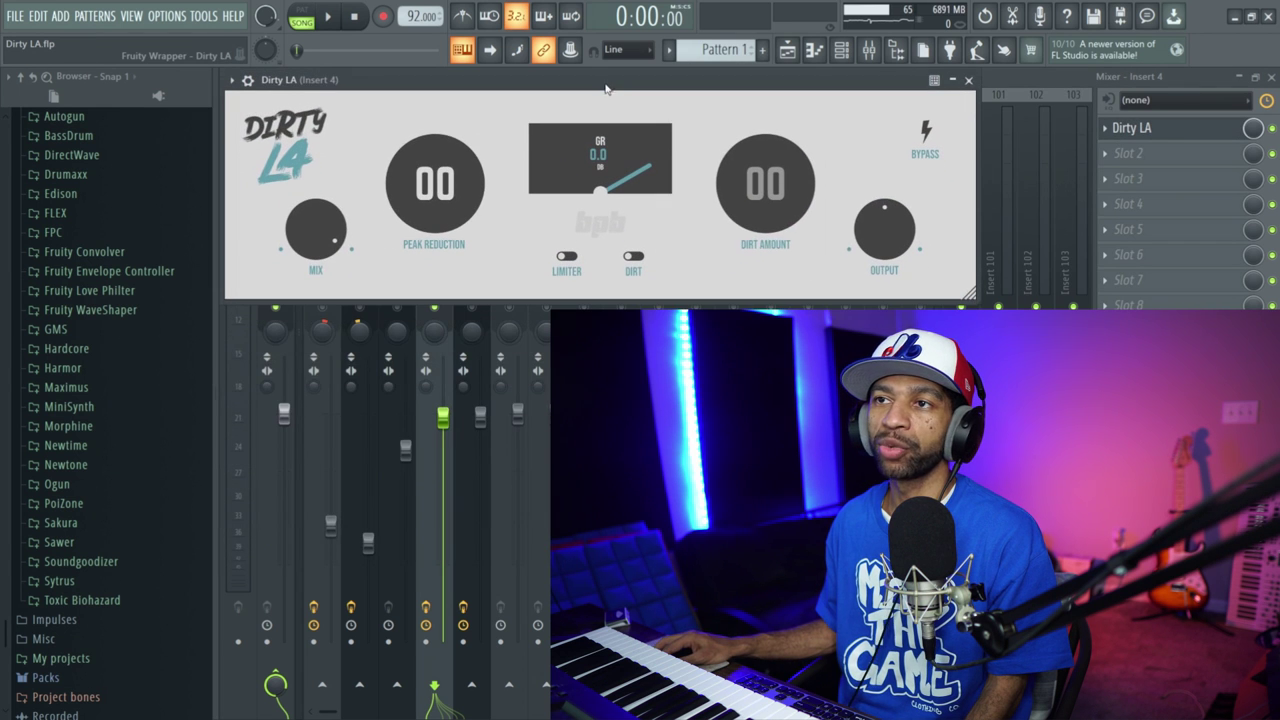
pyautogui.click(329, 17)
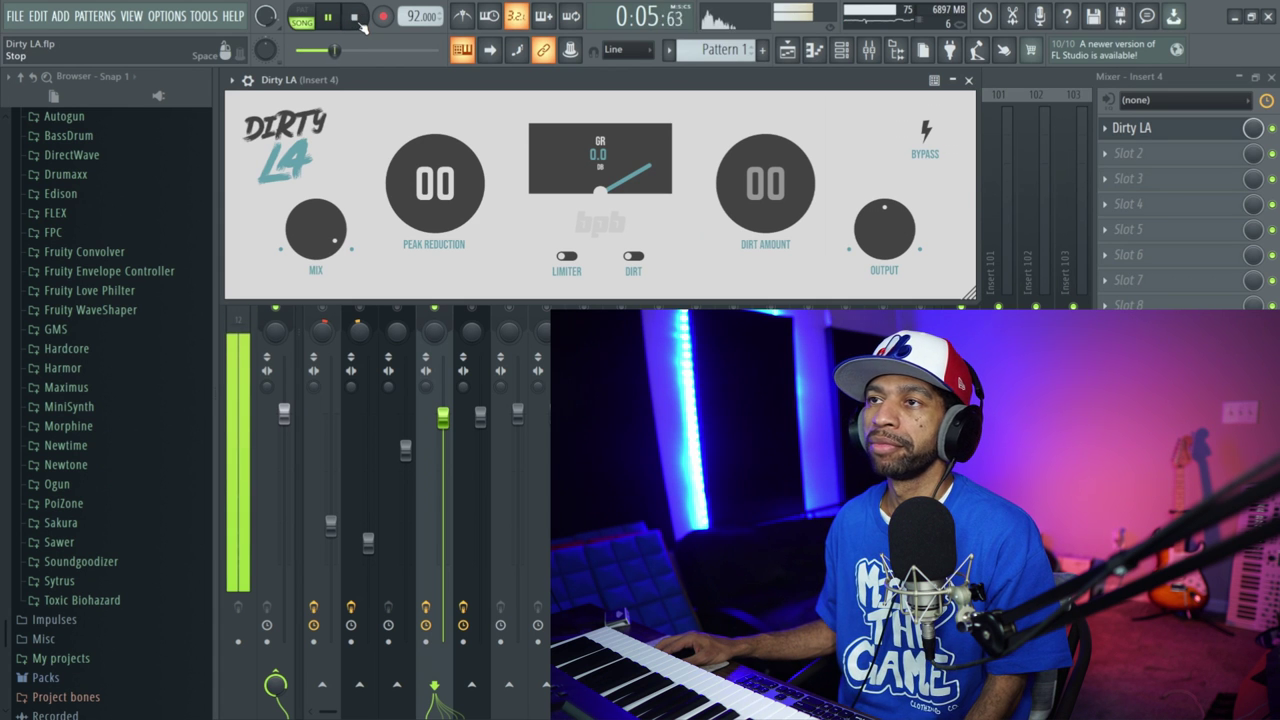
pyautogui.click(354, 18)
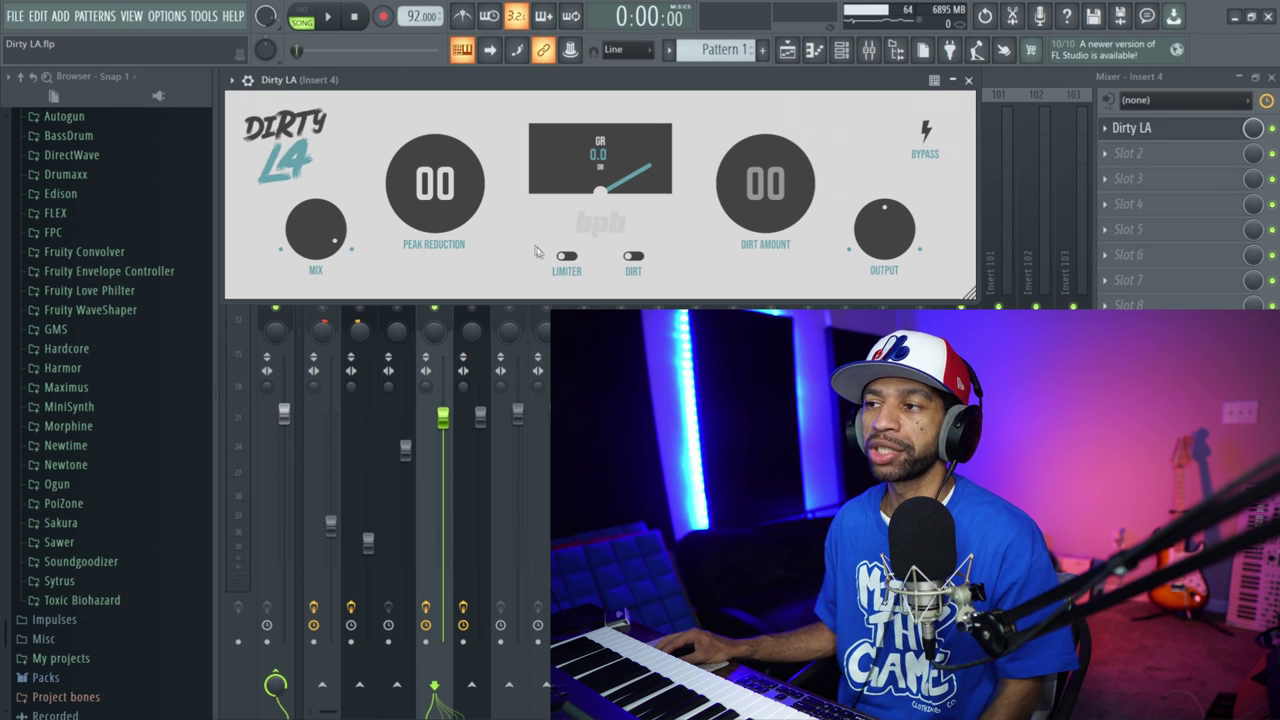
# Set Dirty LA's Peak Reduction to 23 during playback, leaving Dirt switched off.
pyautogui.click(633, 258)
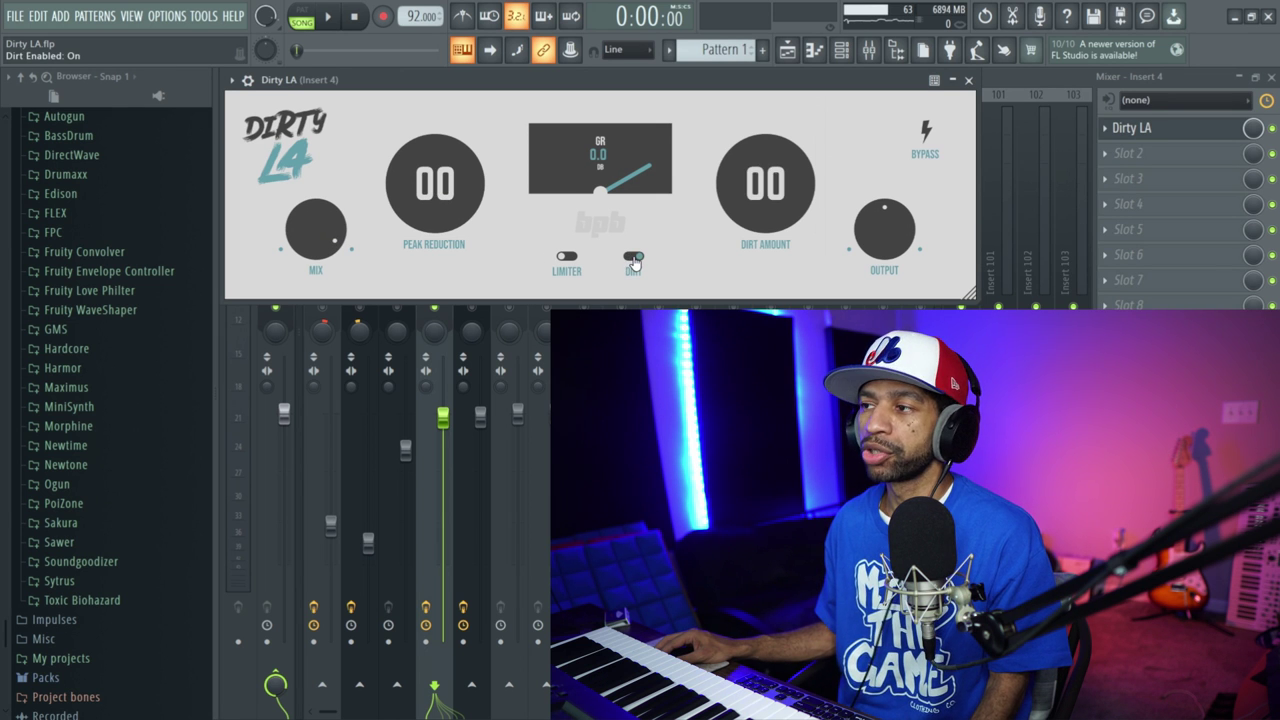
pyautogui.click(632, 258)
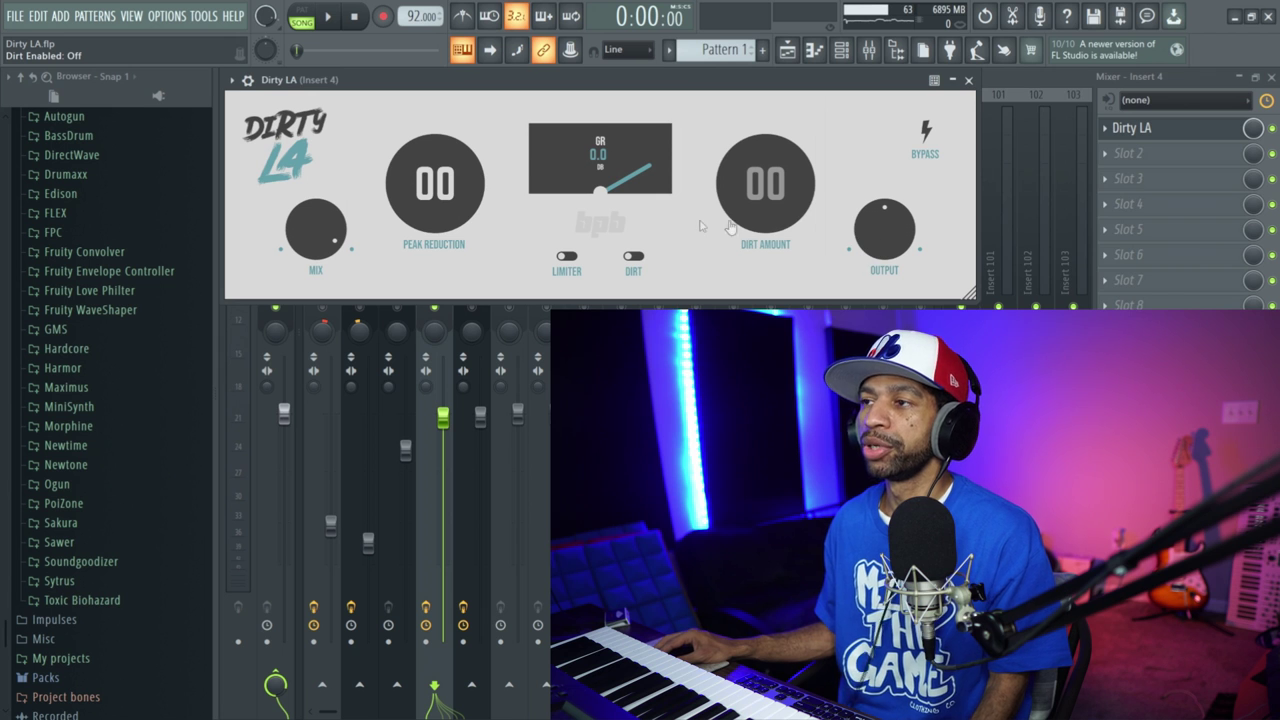
pyautogui.moveTo(436, 196); pyautogui.dragTo(432, 180)
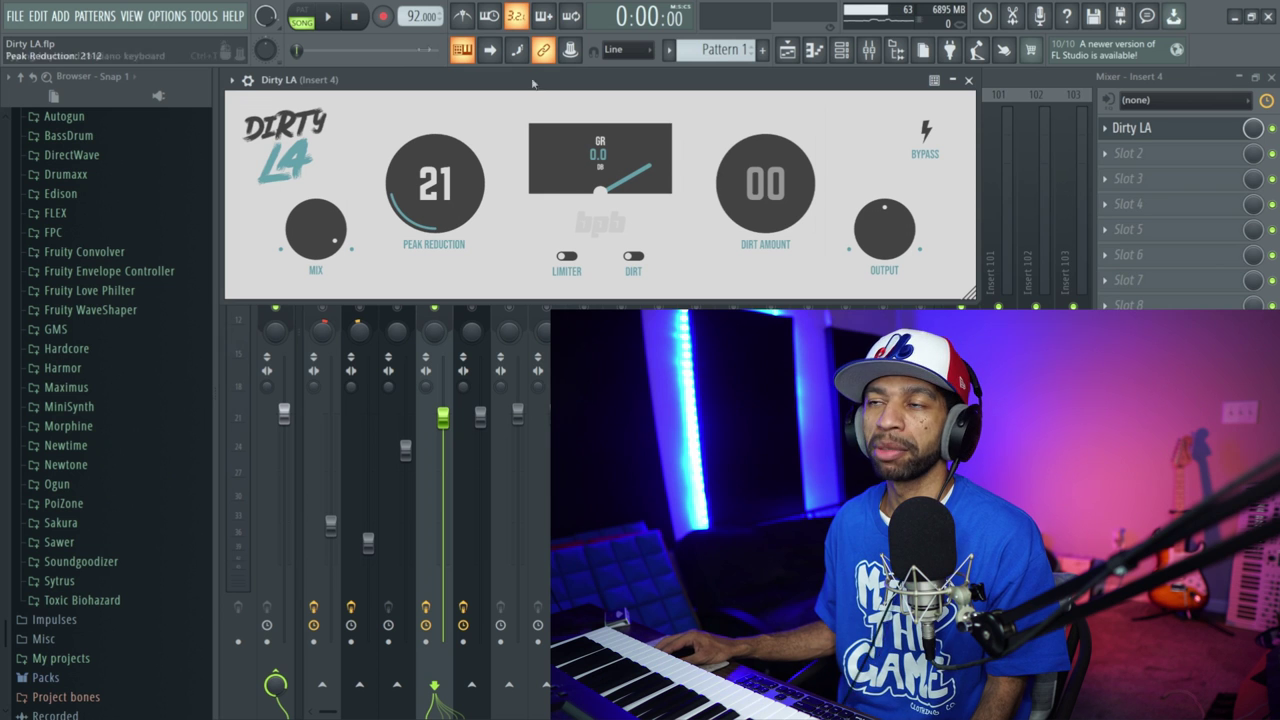
pyautogui.press('space')
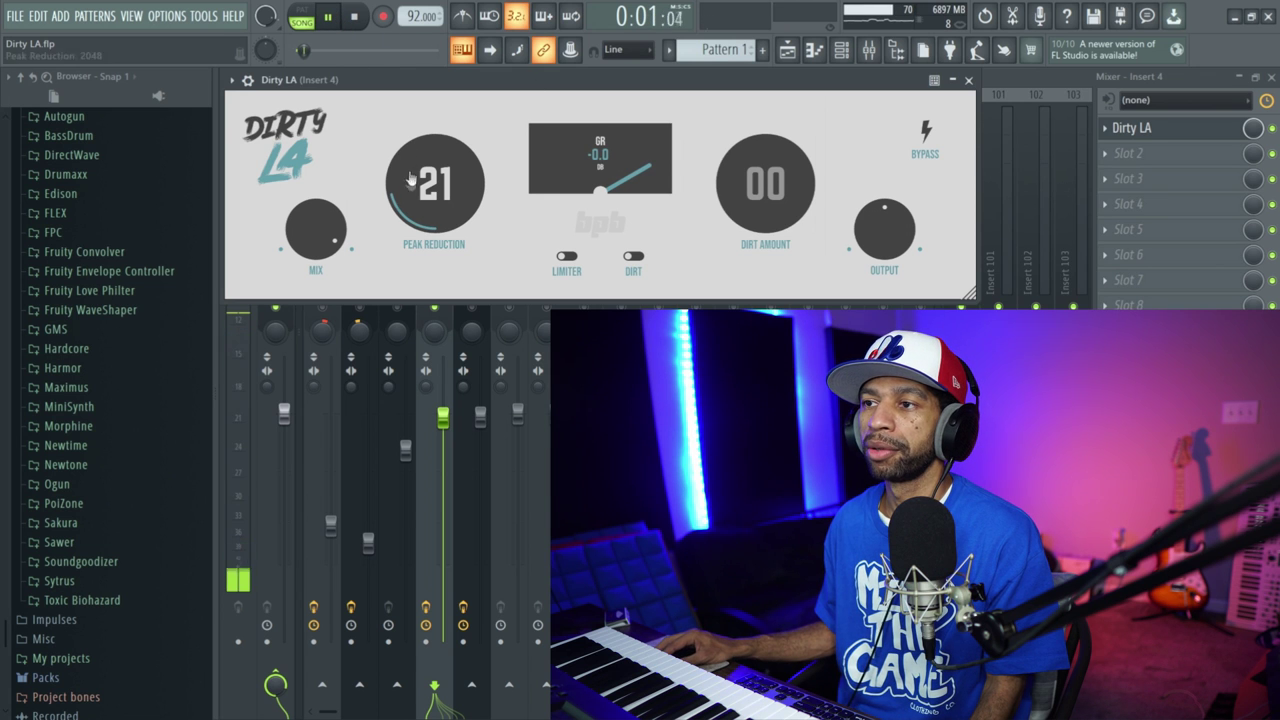
pyautogui.moveTo(418, 174); pyautogui.dragTo(418, 174)
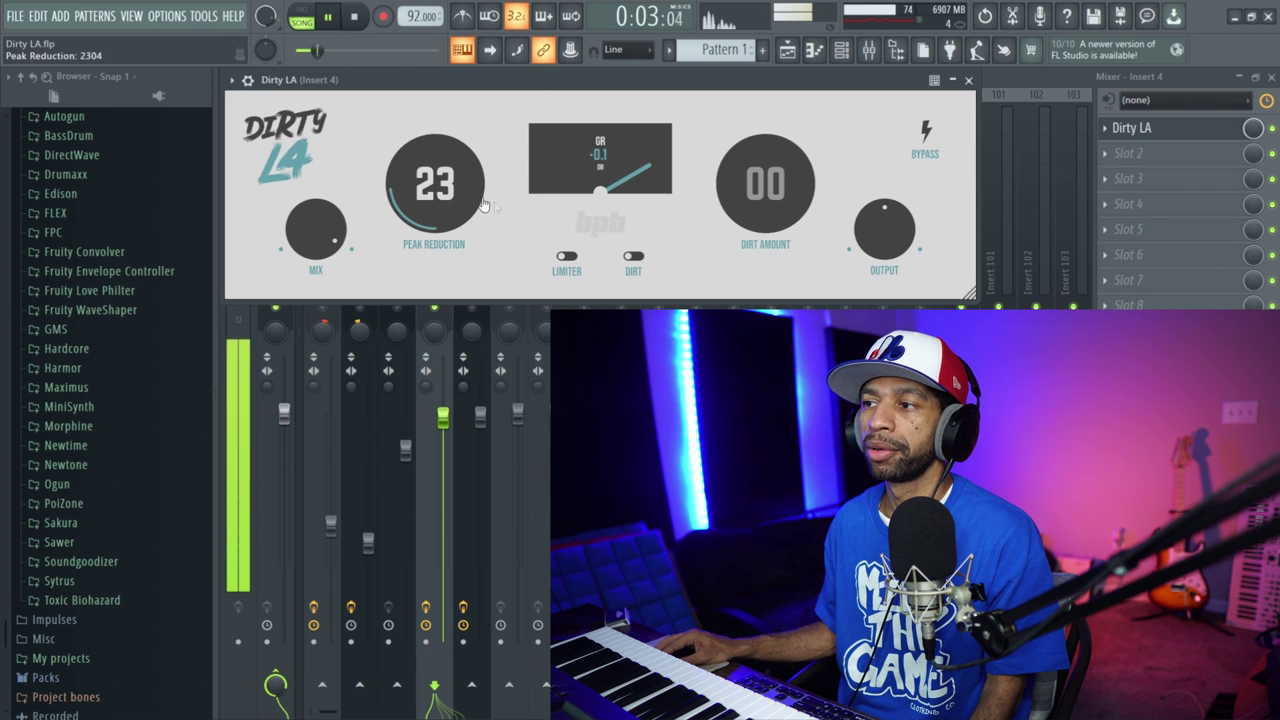
# Enable Dirt, raise Dirt Amount to 89 and Peak Reduction to 36, and stop playback.
pyautogui.click(633, 256)
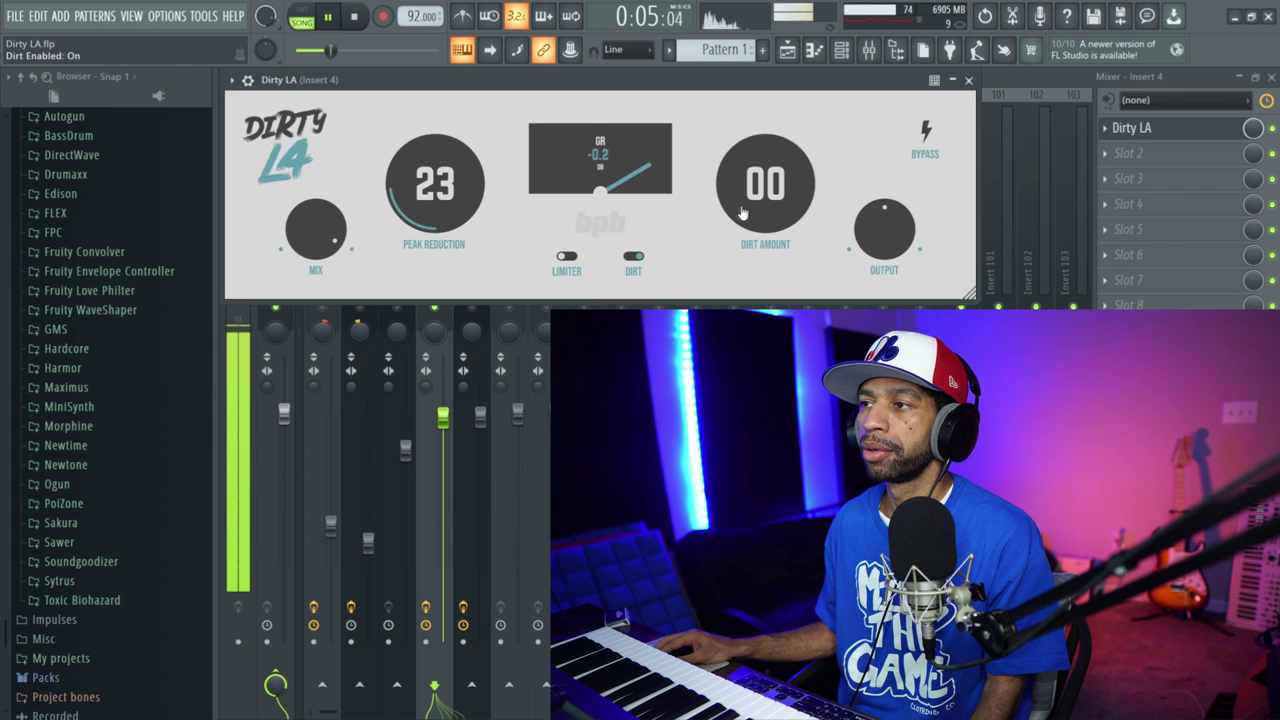
pyautogui.moveTo(740, 190); pyautogui.dragTo(739, 135)
pyautogui.click(353, 18)
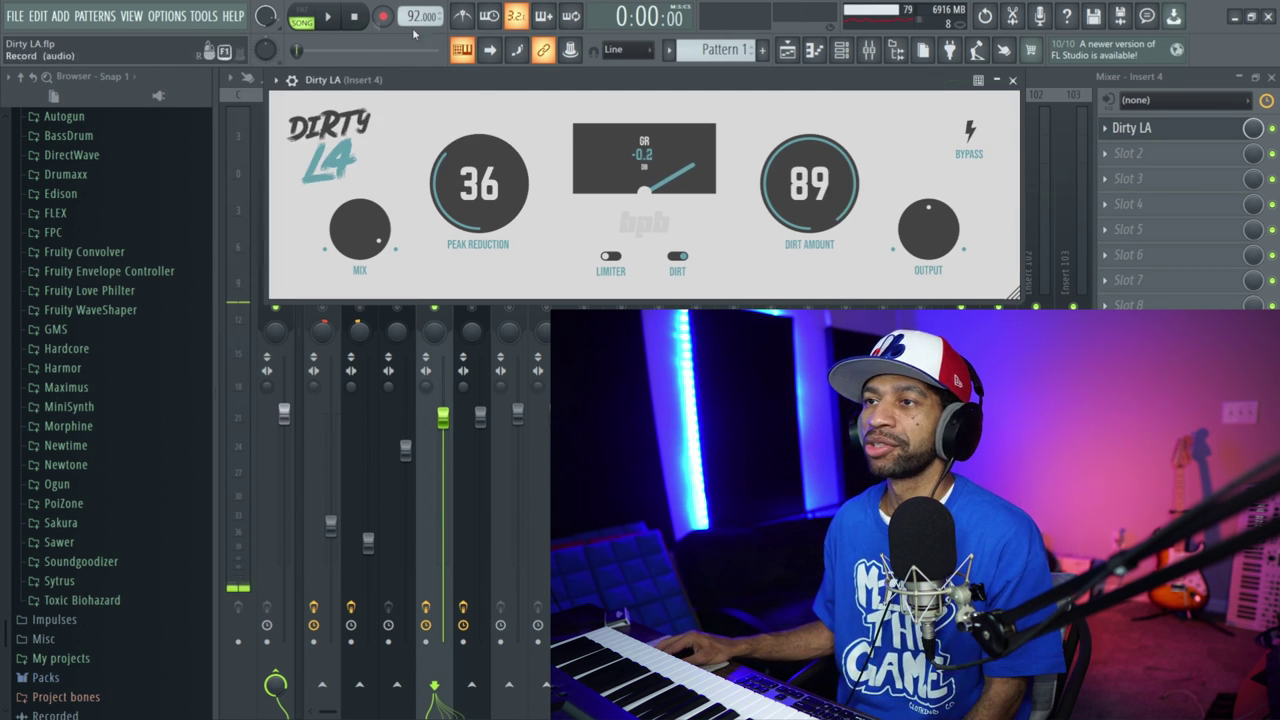
# Play the soloed track and toggle Dirty LA's bypass to compare the dry and processed sound.
pyautogui.click(333, 20)
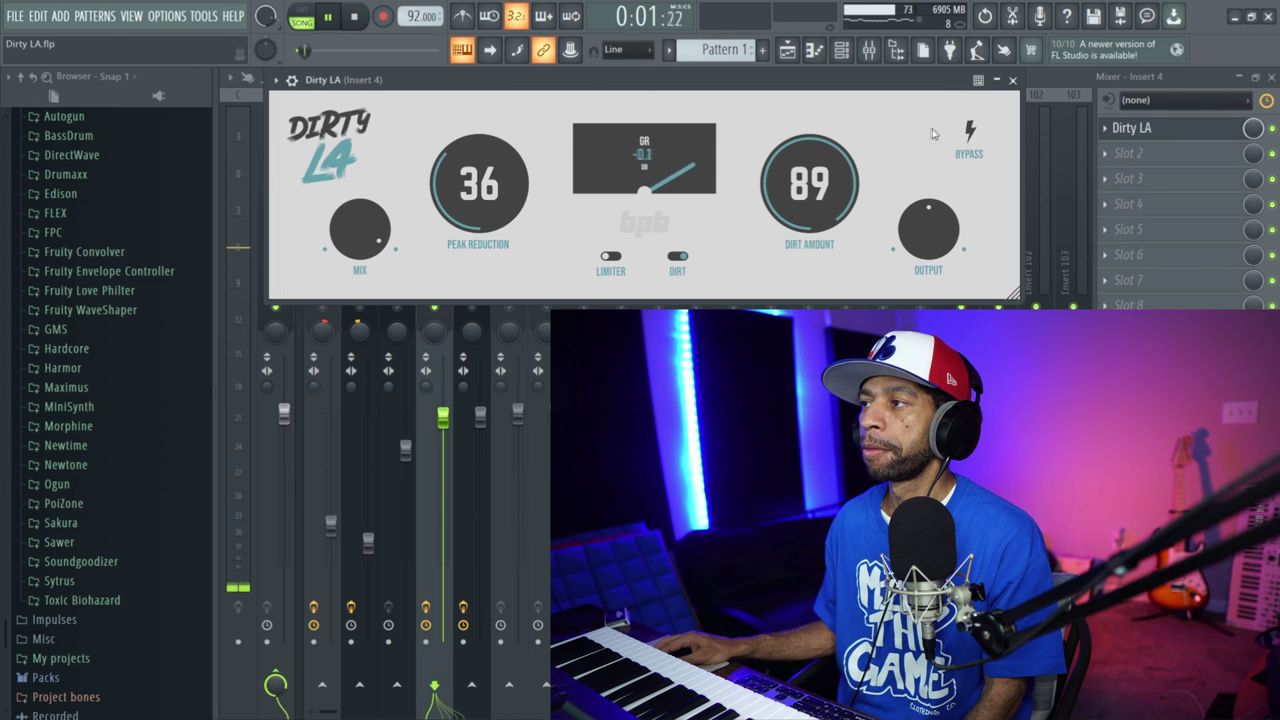
pyautogui.click(968, 133)
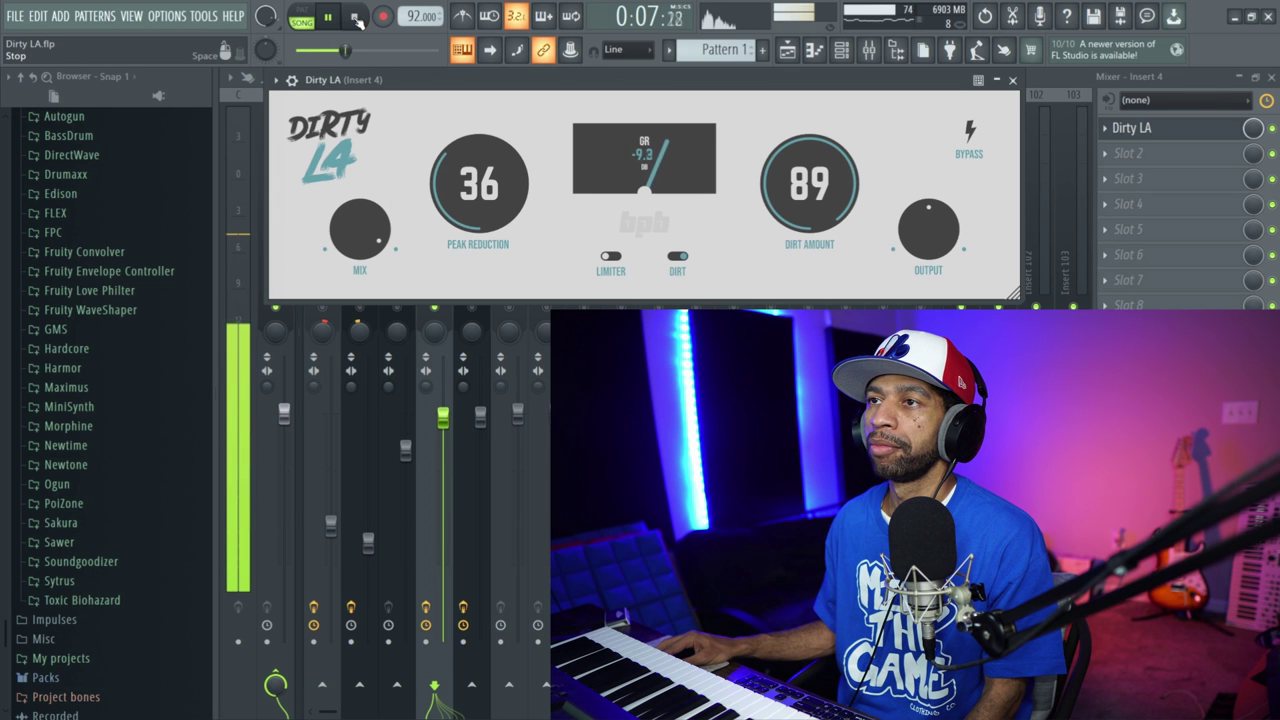
pyautogui.press('space')
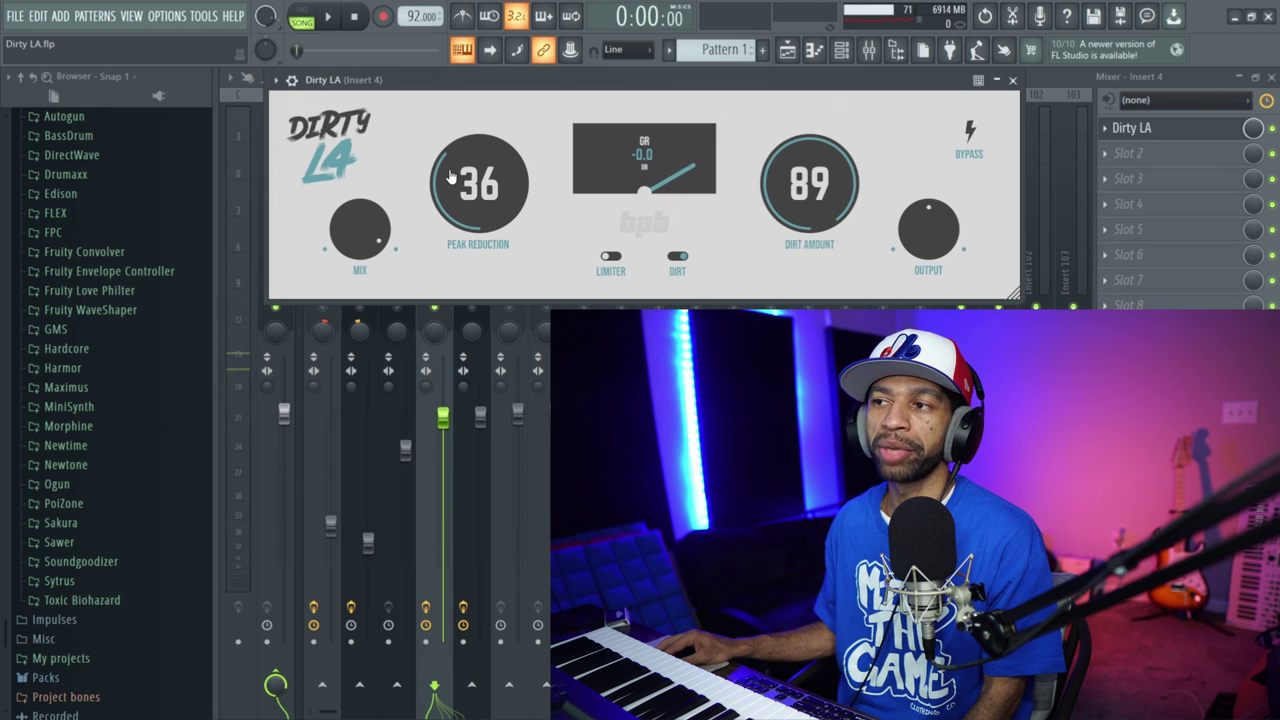
# Lower Peak Reduction to 21 and compare the result against the bypassed sound during playback.
pyautogui.moveTo(450, 176); pyautogui.dragTo(450, 192)
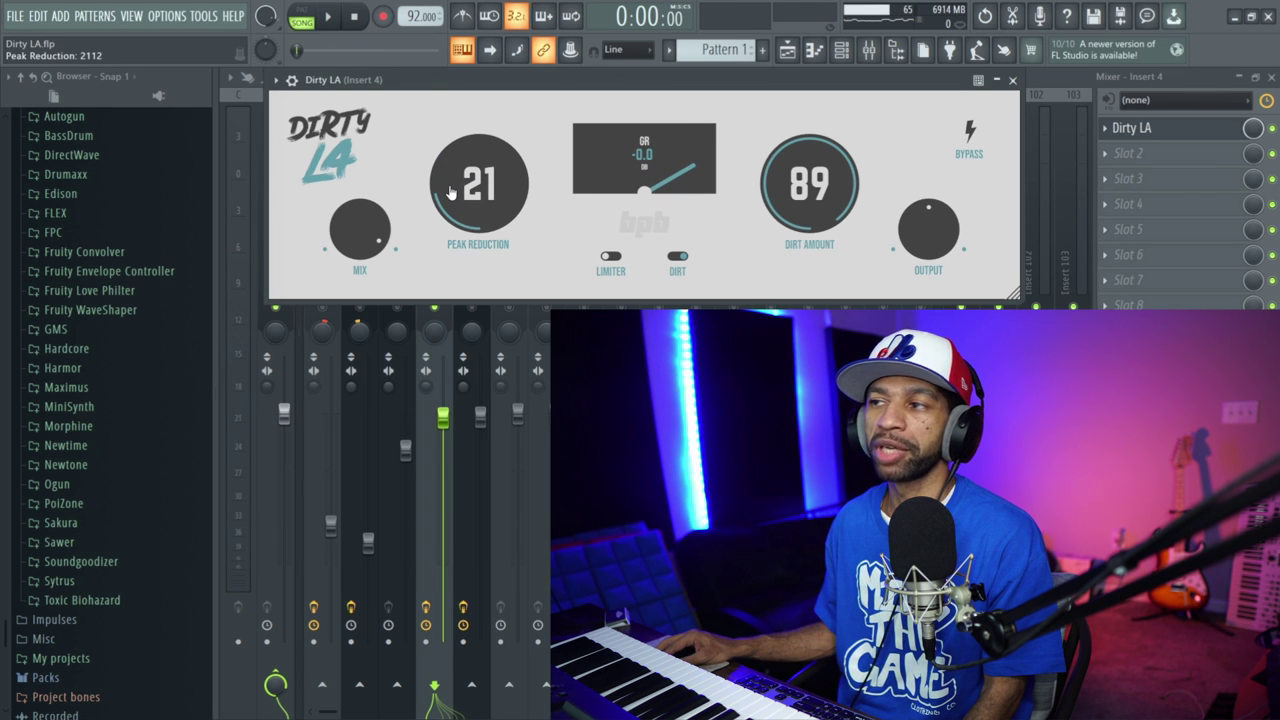
pyautogui.click(331, 19)
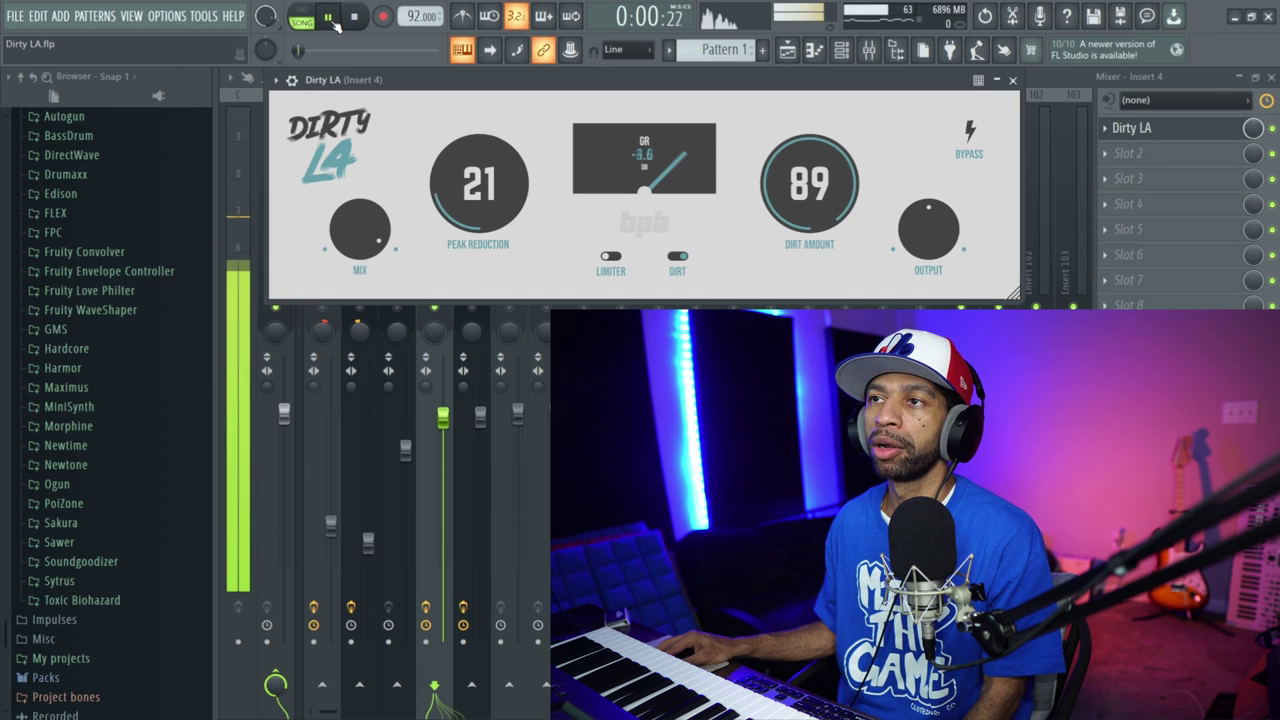
pyautogui.click(968, 136)
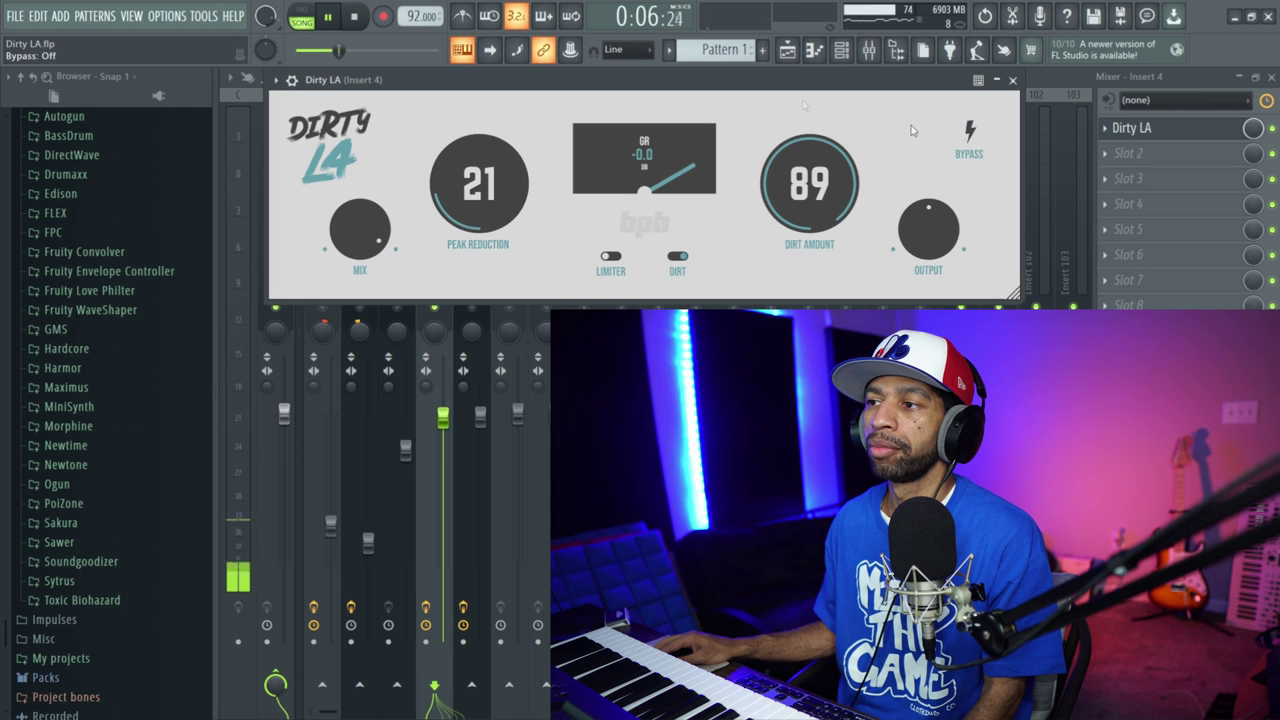
pyautogui.press('space')
# Play the full mix with all tracks unsoloed and reopen Dirty LA on Insert 4 with its Limiter enabled.
pyautogui.click(1012, 80)
pyautogui.press('space')
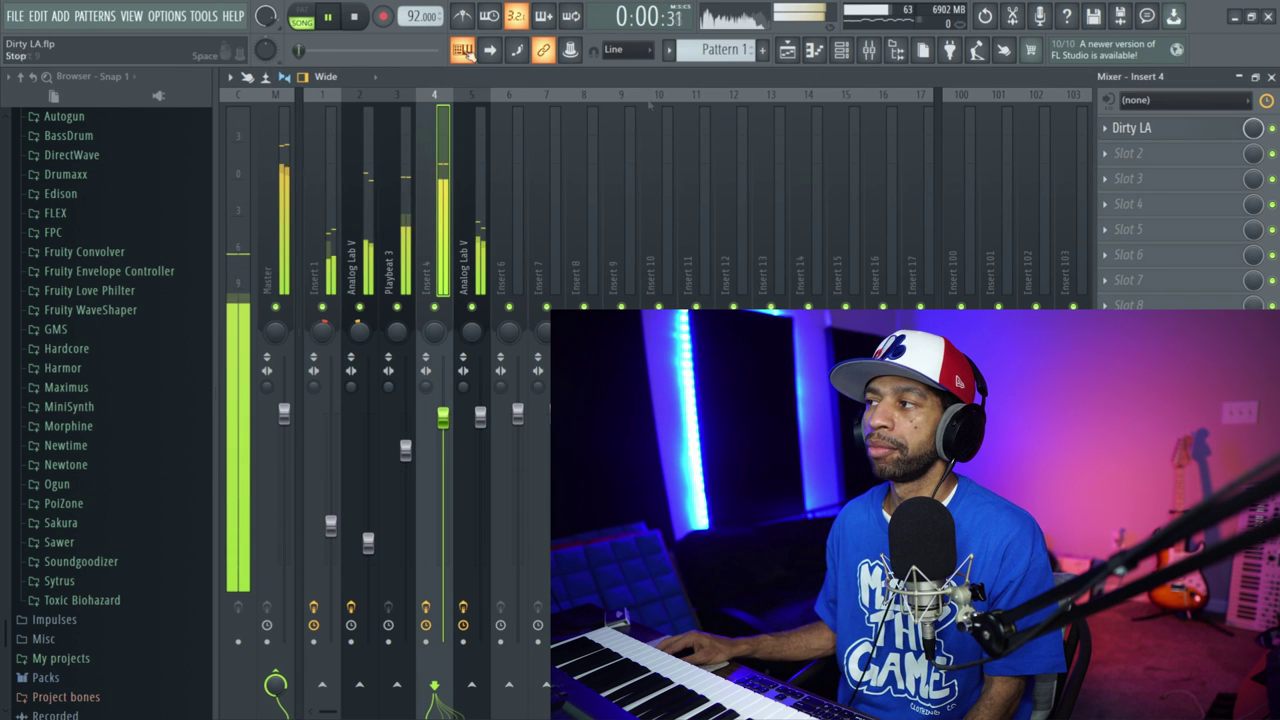
pyautogui.click(1135, 130)
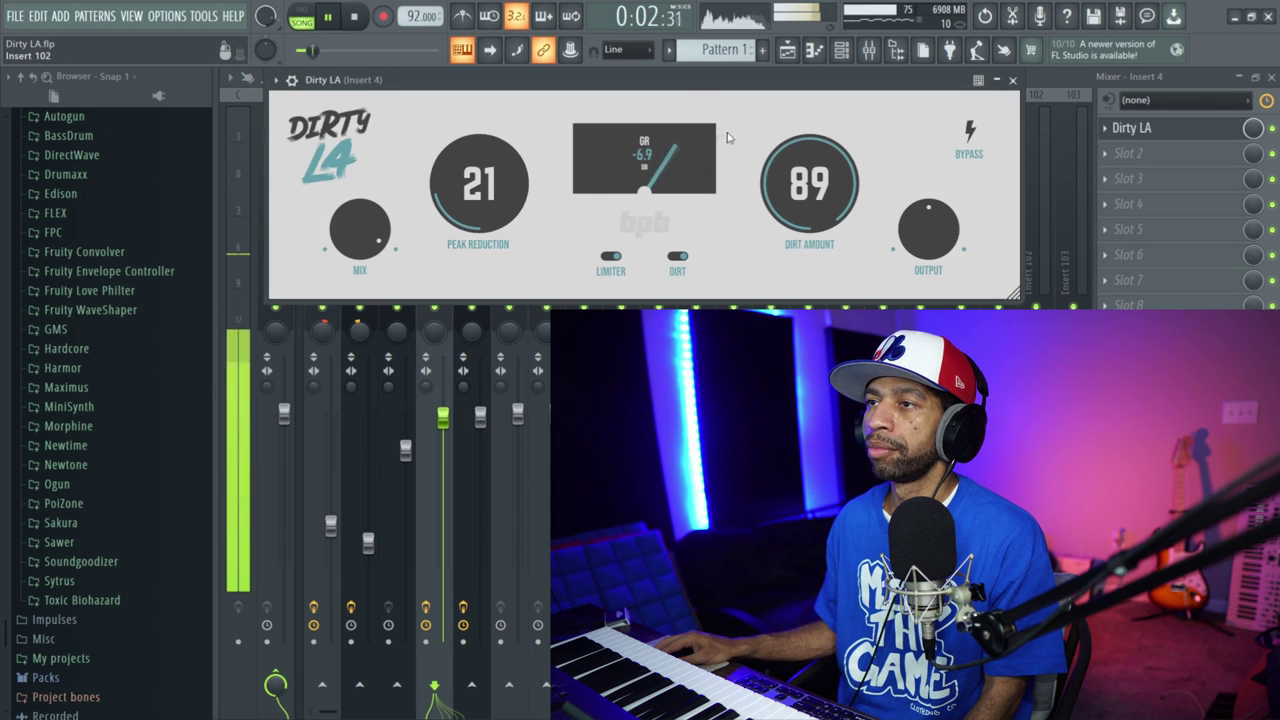
pyautogui.moveTo(702, 84); pyautogui.dragTo(658, 87)
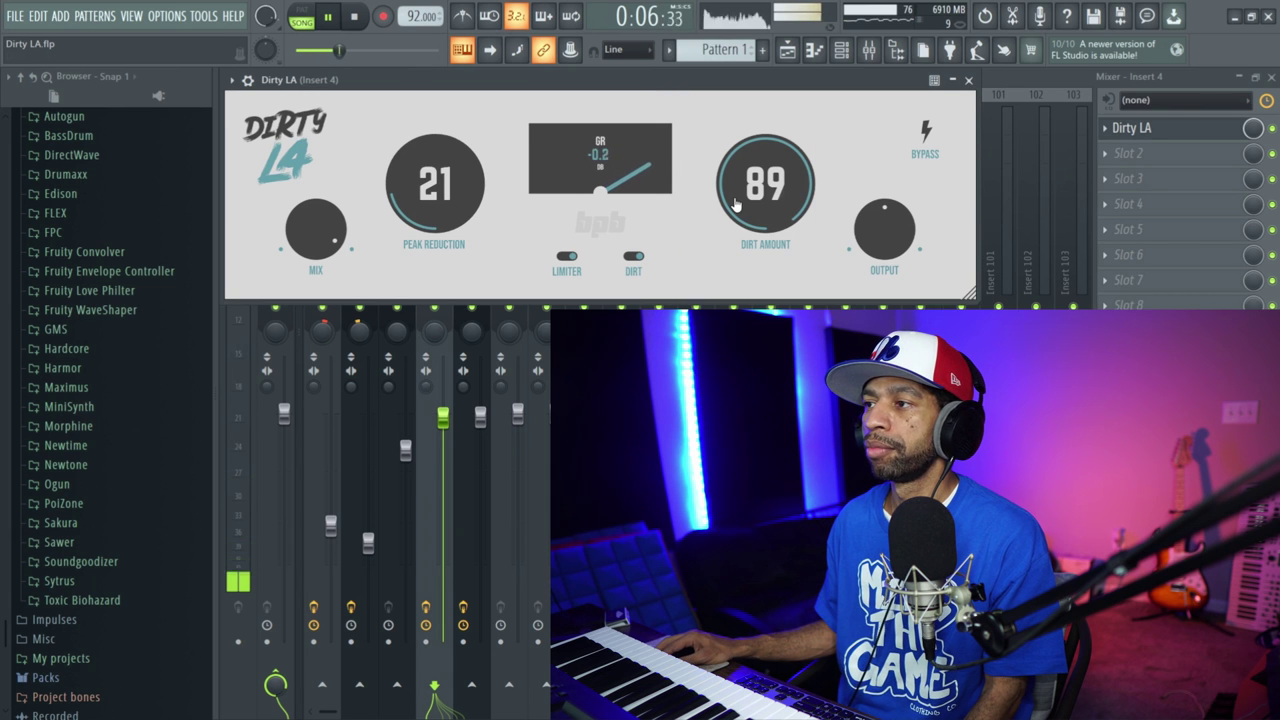
# Raise Dirt Amount to 98, compare the Limiter off and on, nudge Output up slightly and stop playback.
pyautogui.moveTo(737, 200); pyautogui.dragTo(697, 230)
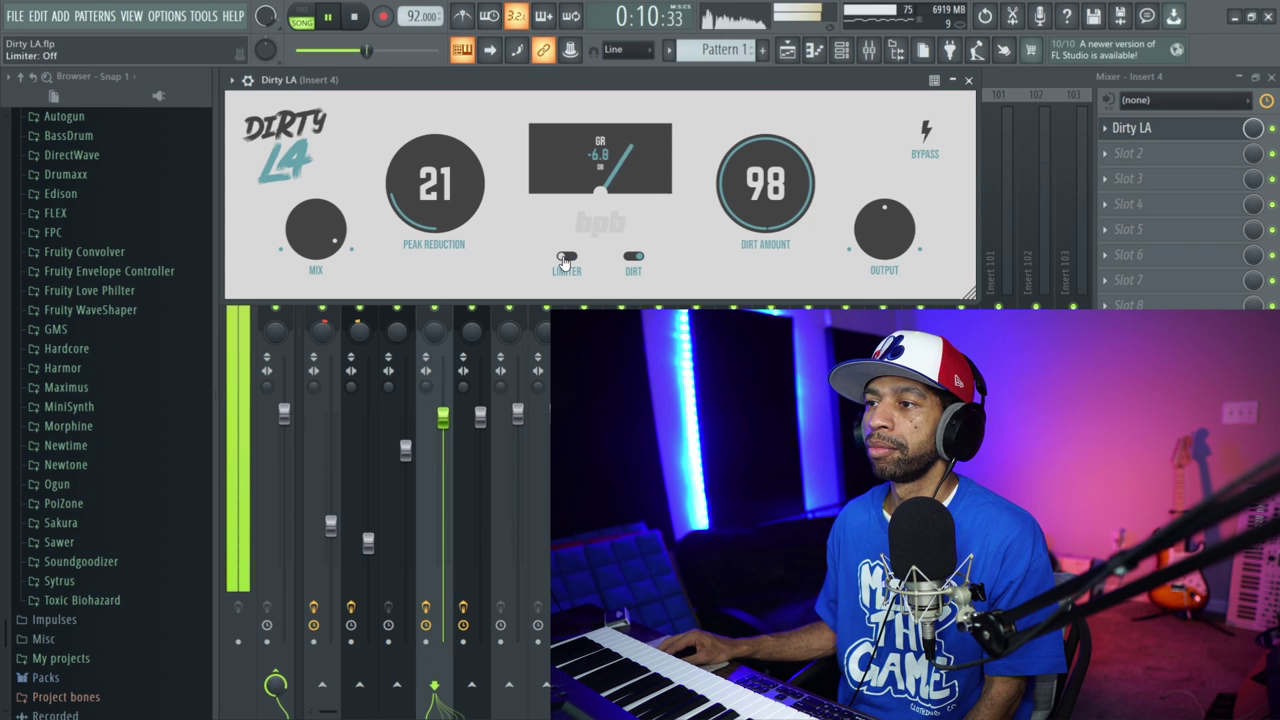
pyautogui.click(566, 258)
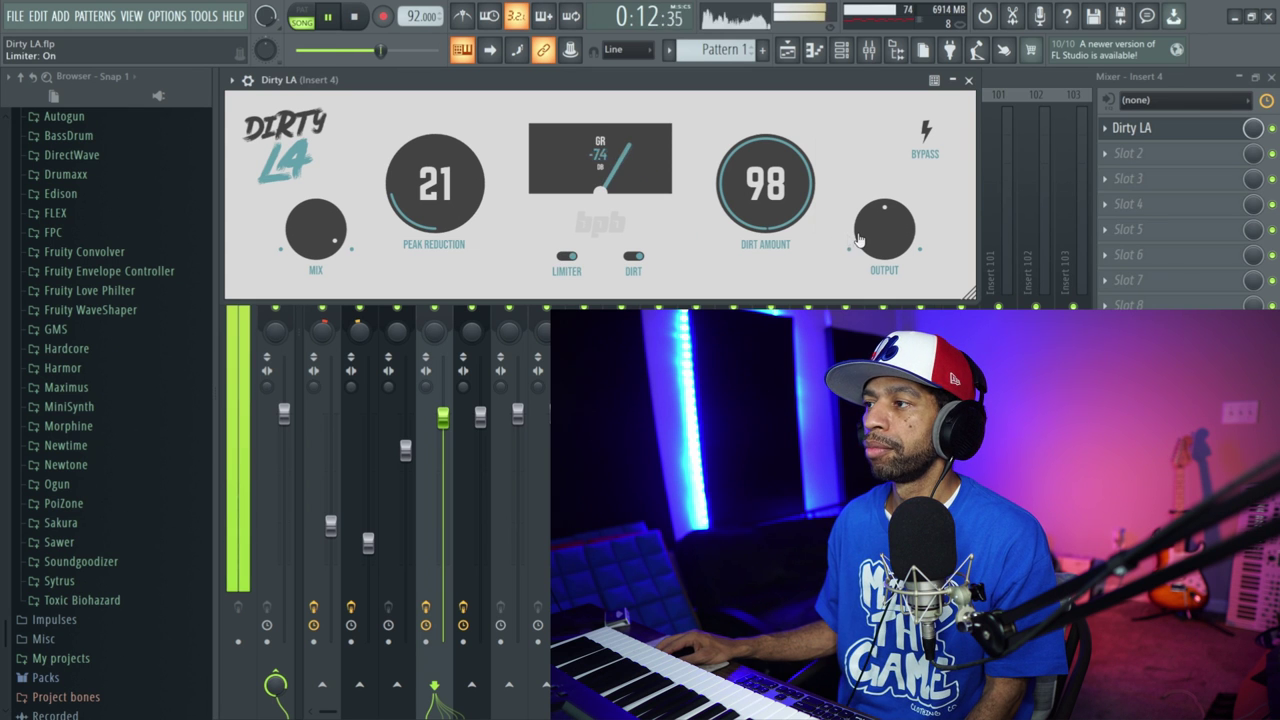
pyautogui.click(355, 18)
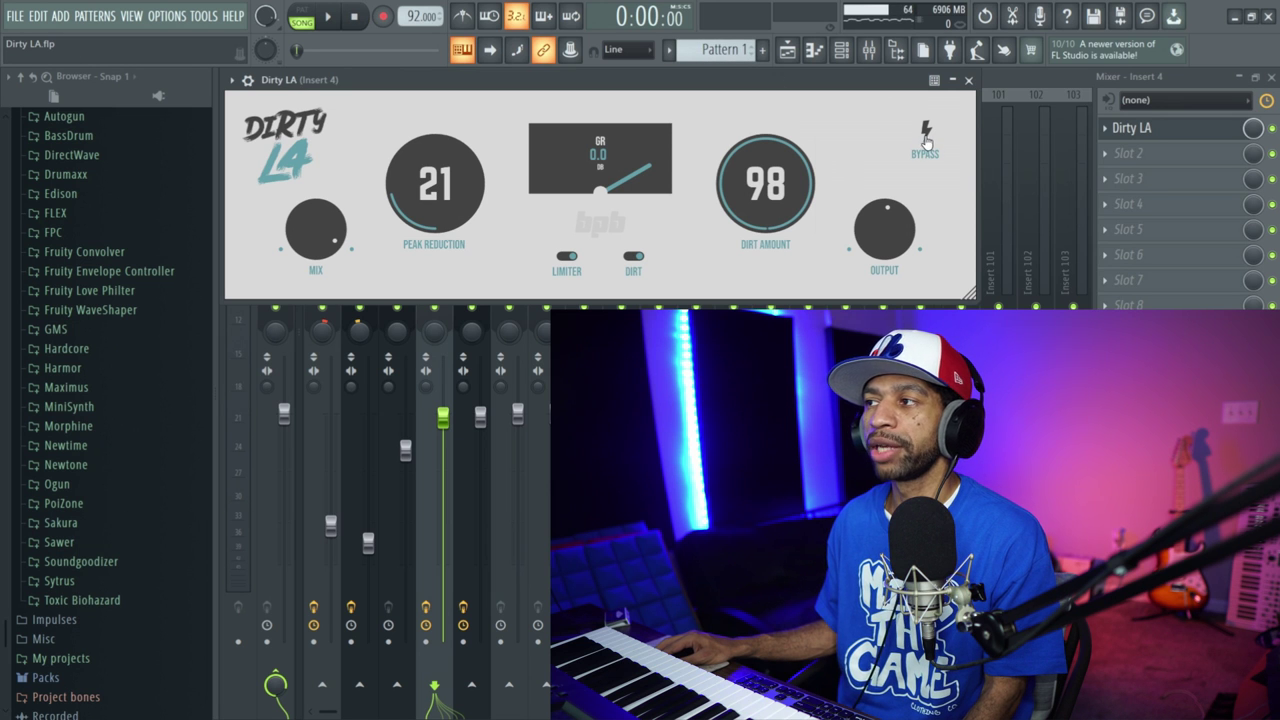
# Play the full mix and toggle Dirty LA's bypass to compare the dry and processed versions.
pyautogui.click(330, 18)
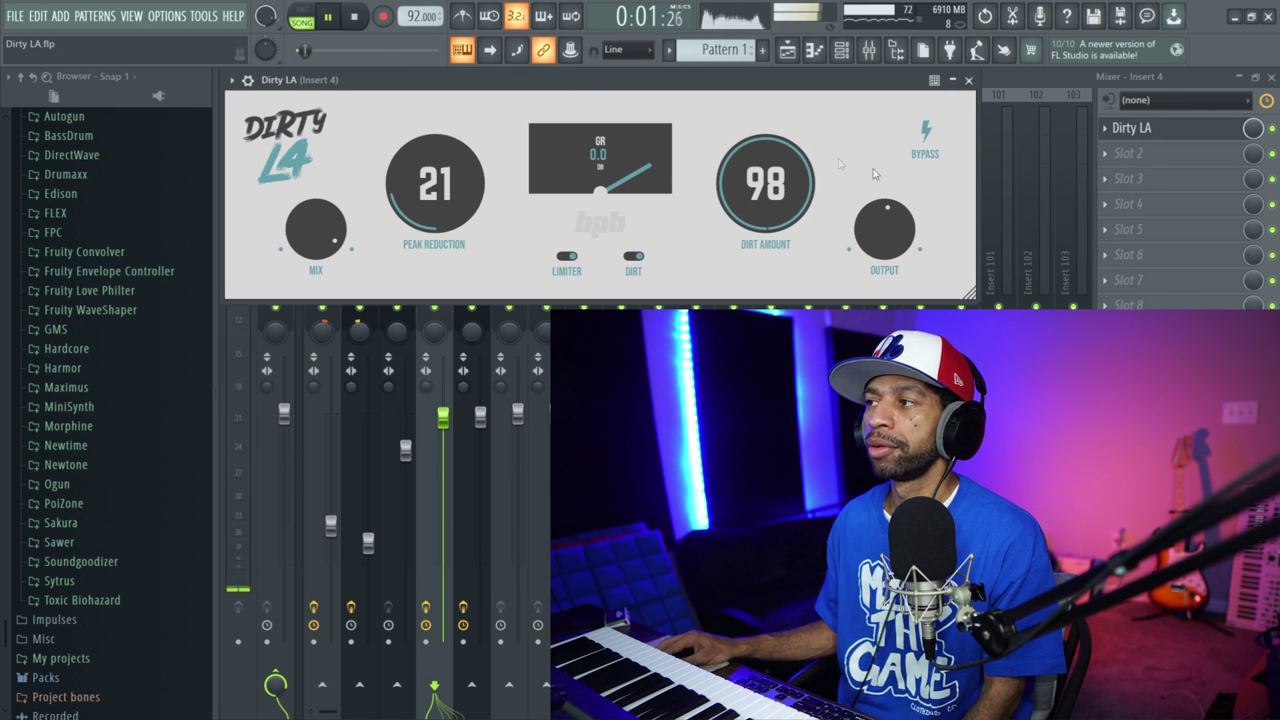
pyautogui.click(925, 142)
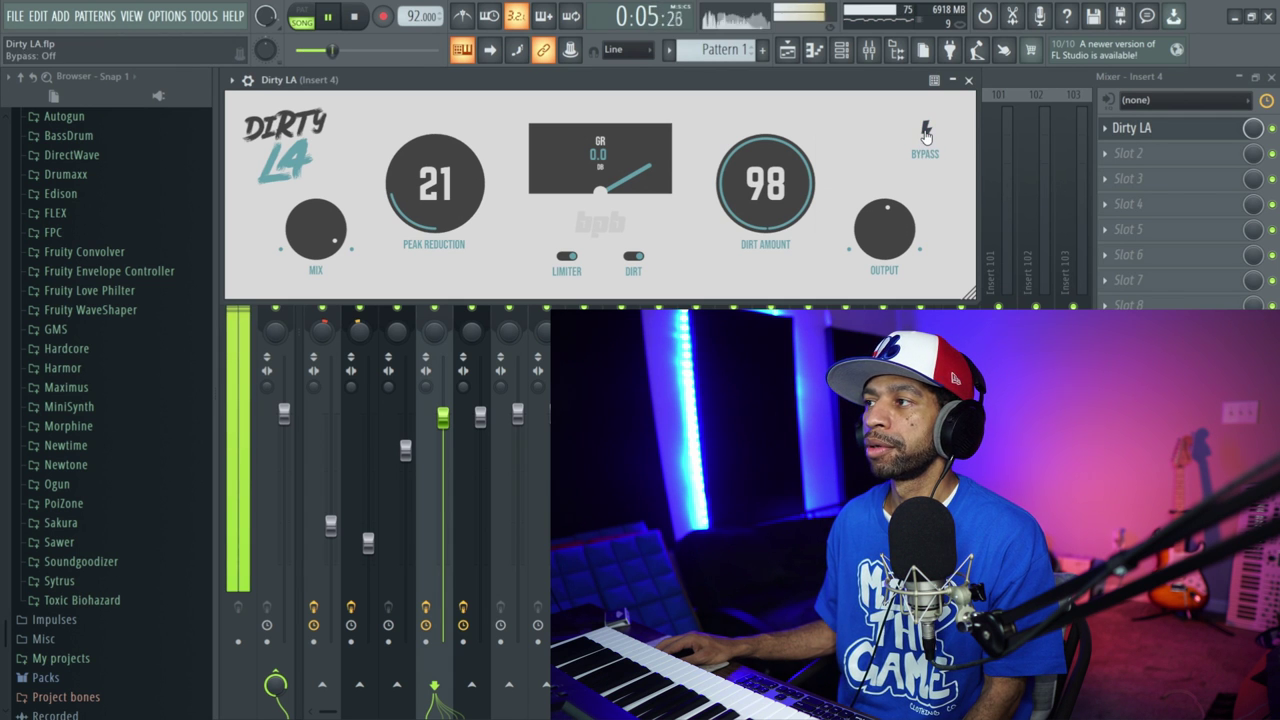
pyautogui.click(925, 137)
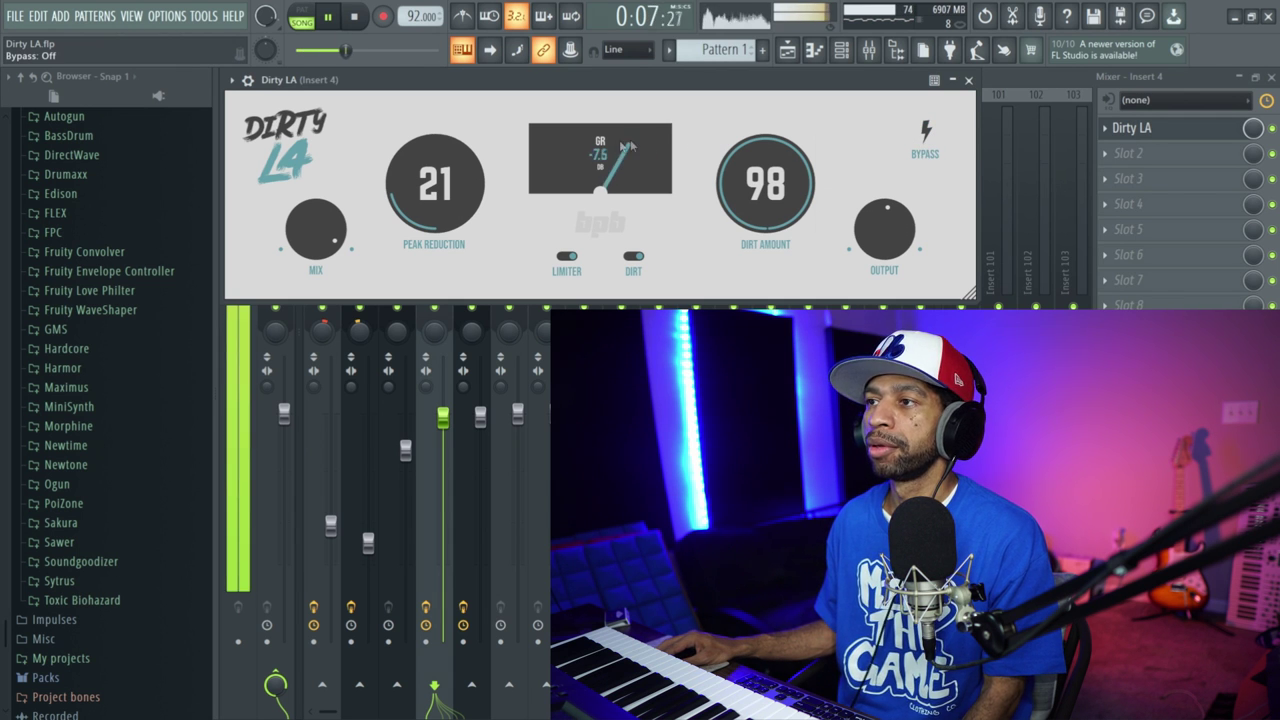
pyautogui.click(357, 19)
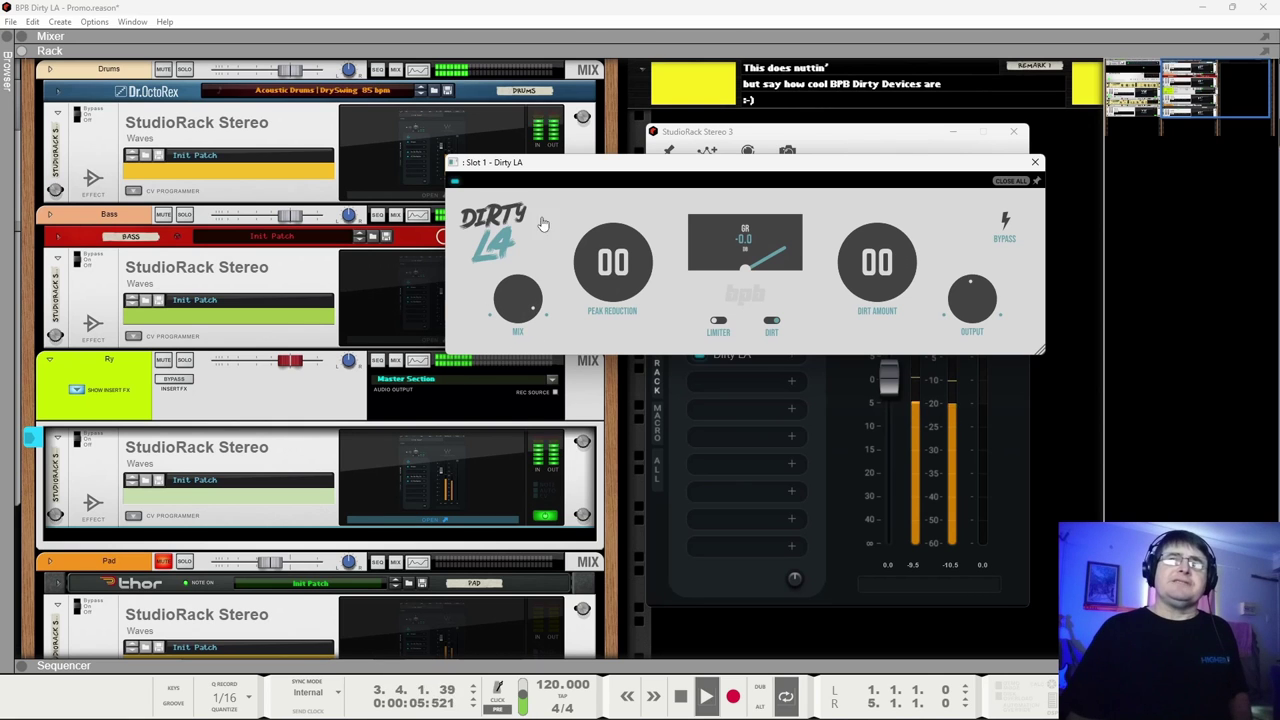
# Switch to Reason, raise Dirty LA's Peak Reduction to 100 on the Ry track and toggle its Limiter.
pyautogui.moveTo(614, 282); pyautogui.dragTo(618, 258)
pyautogui.scroll(10, 618, 258)
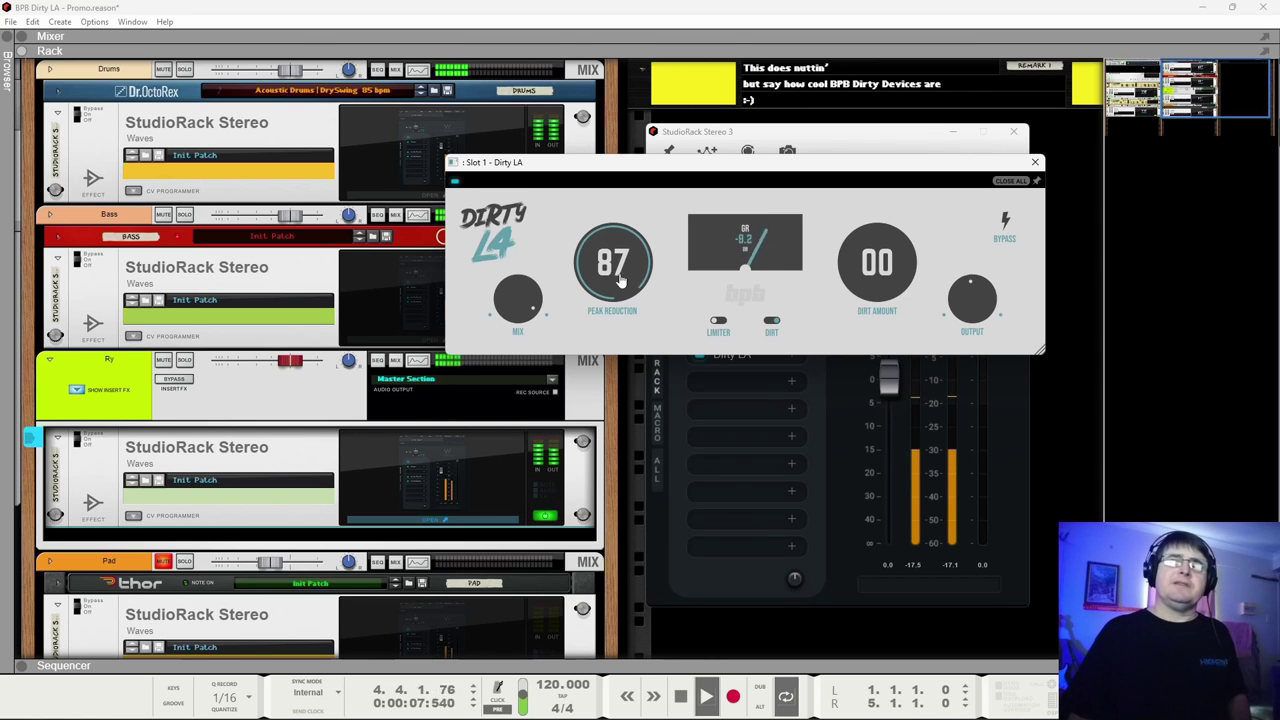
pyautogui.moveTo(626, 265); pyautogui.dragTo(643, 233)
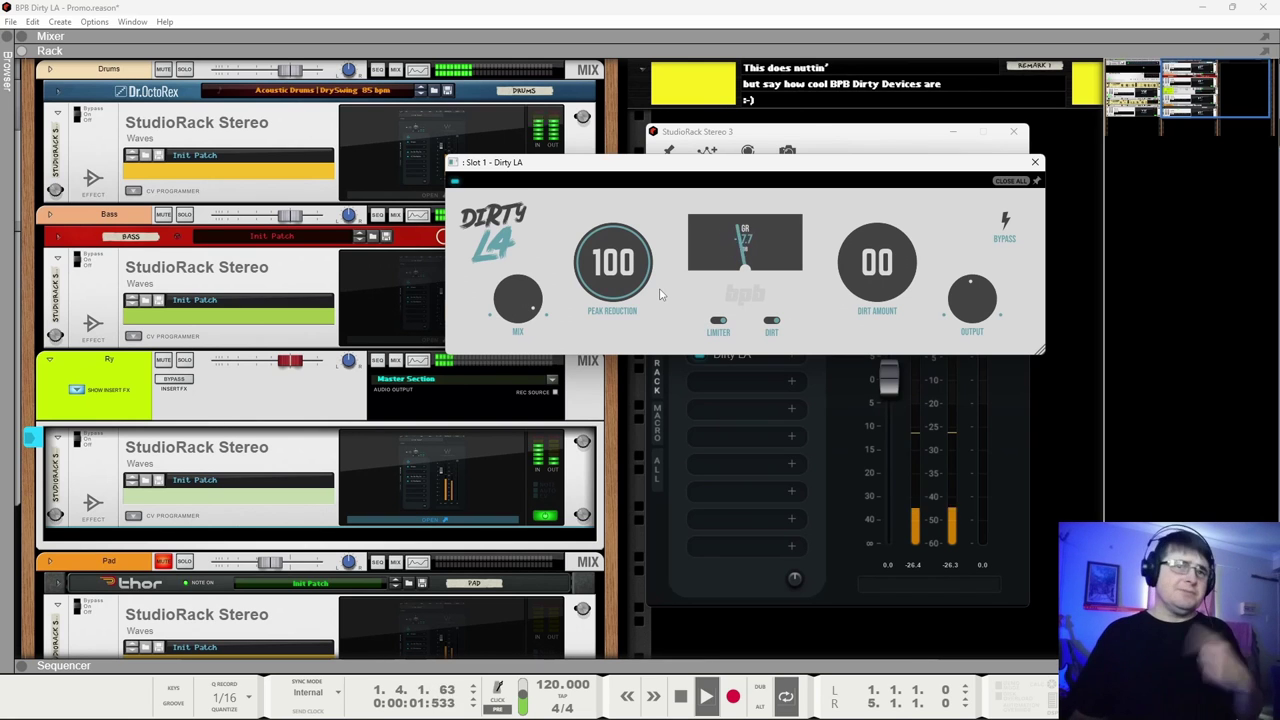
pyautogui.click(722, 320)
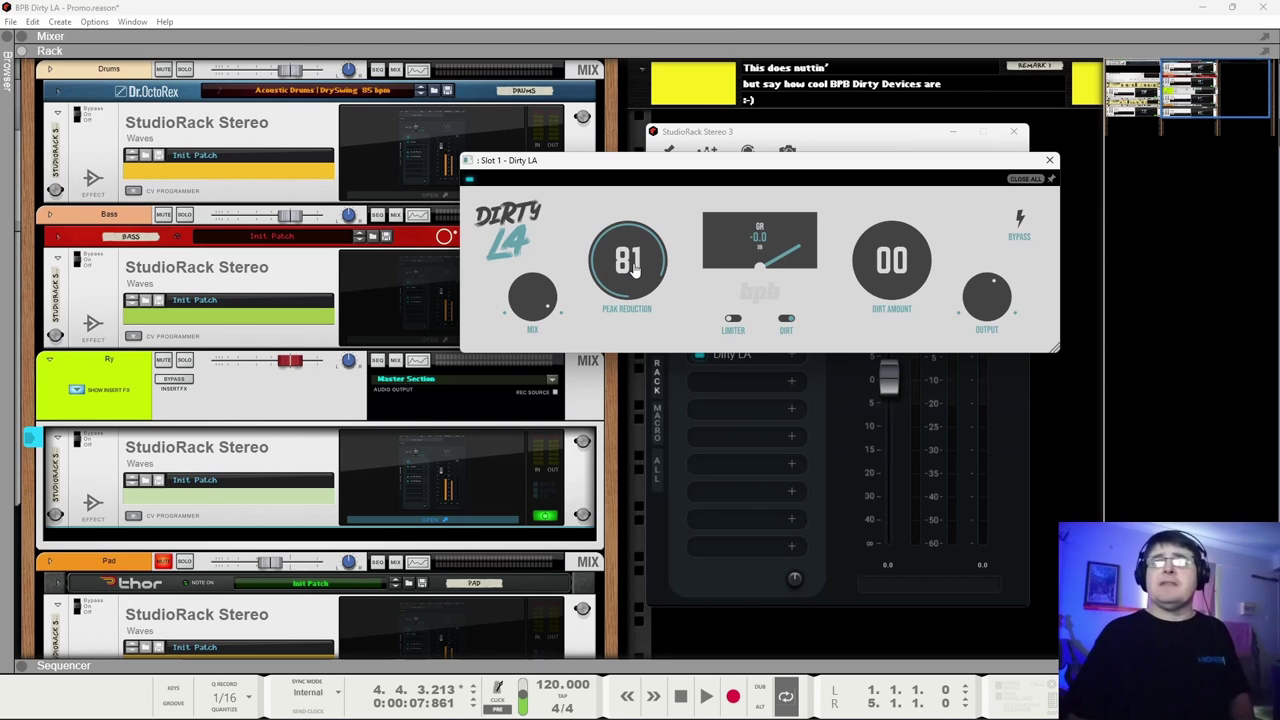
# Lower Peak Reduction on the Ry track, try 98 on the Drums track's Dirty LA, settle on 74 and raise Dirt Amount to 85.
pyautogui.moveTo(632, 267); pyautogui.dragTo(635, 308)
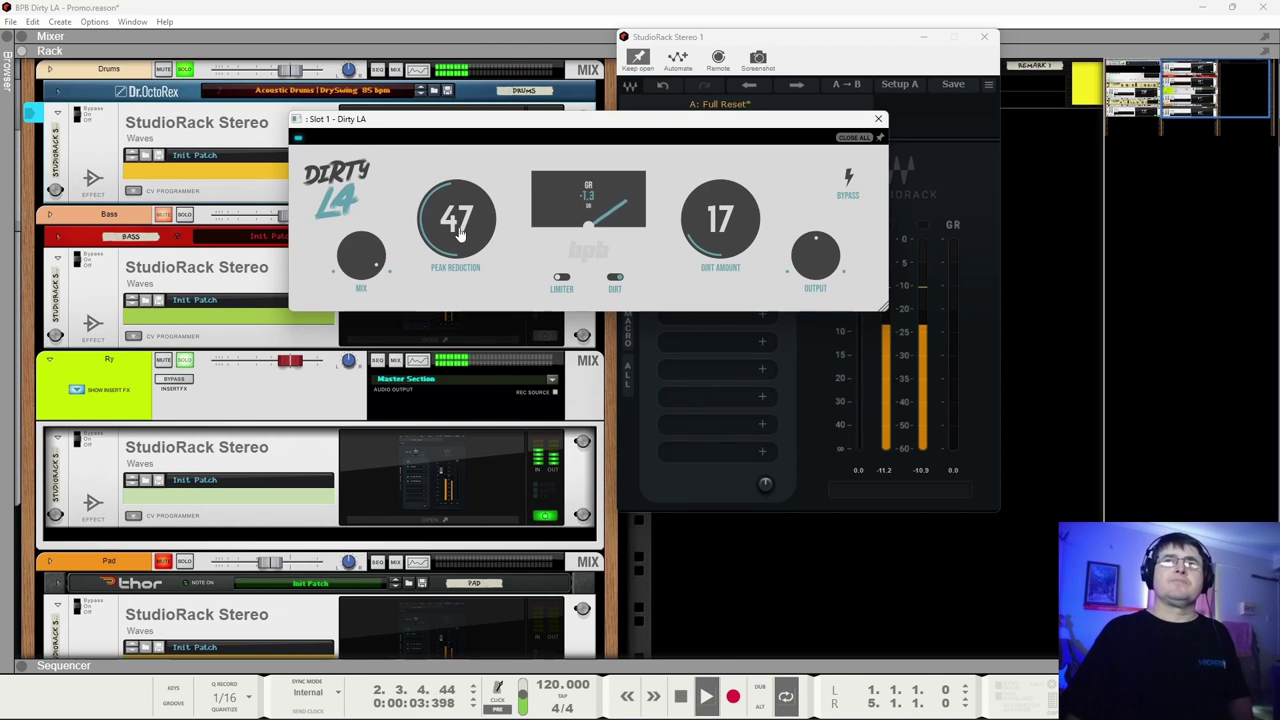
pyautogui.moveTo(467, 238); pyautogui.dragTo(464, 188)
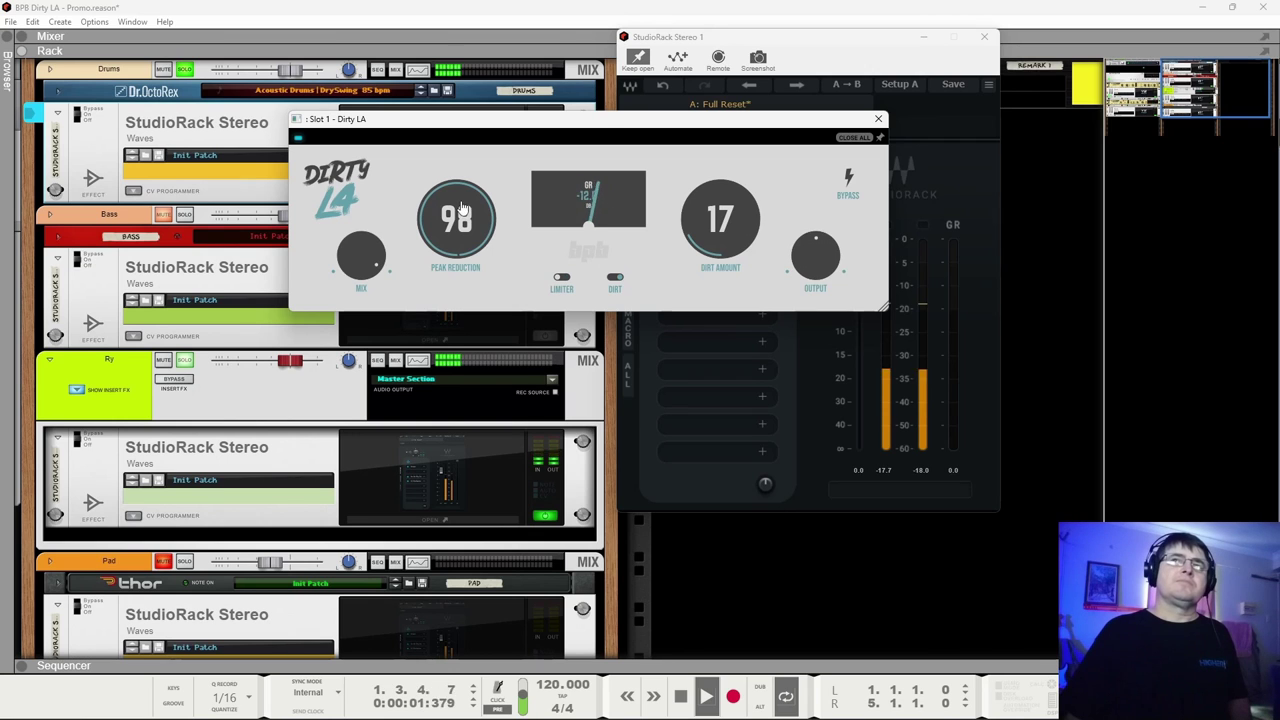
pyautogui.moveTo(462, 206); pyautogui.dragTo(462, 230)
pyautogui.moveTo(700, 236); pyautogui.dragTo(714, 202)
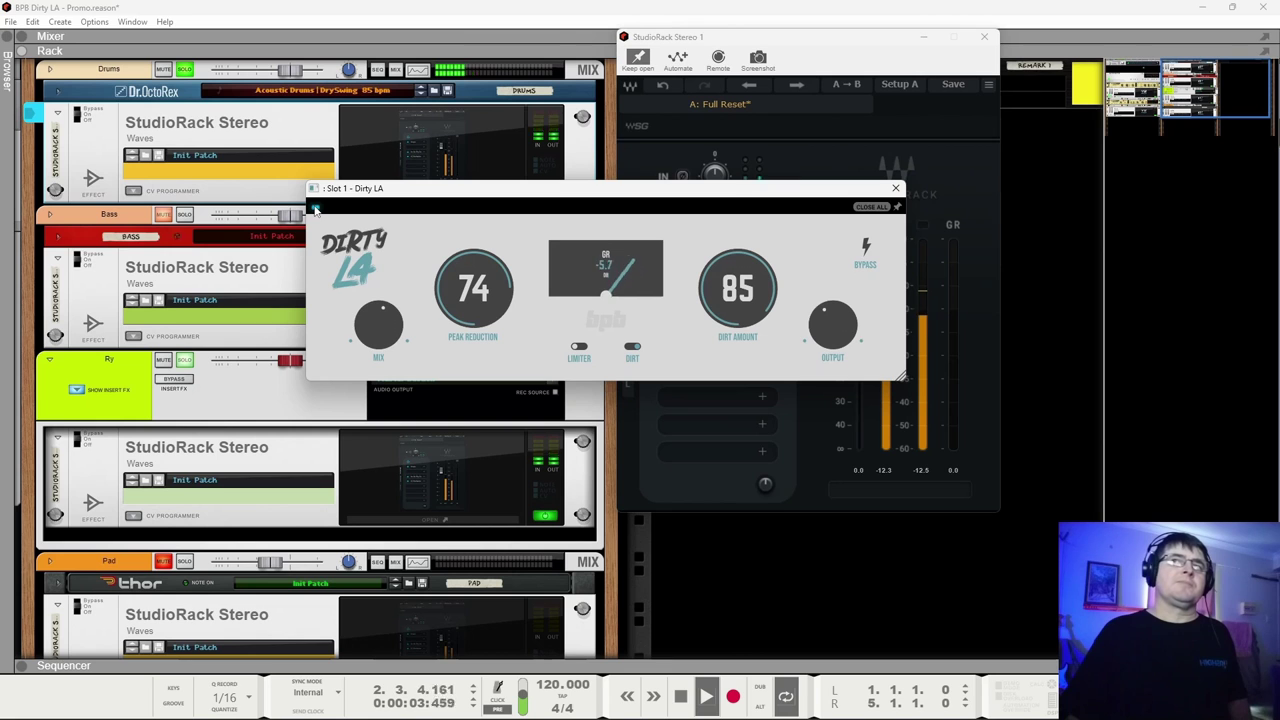
pyautogui.press('space')
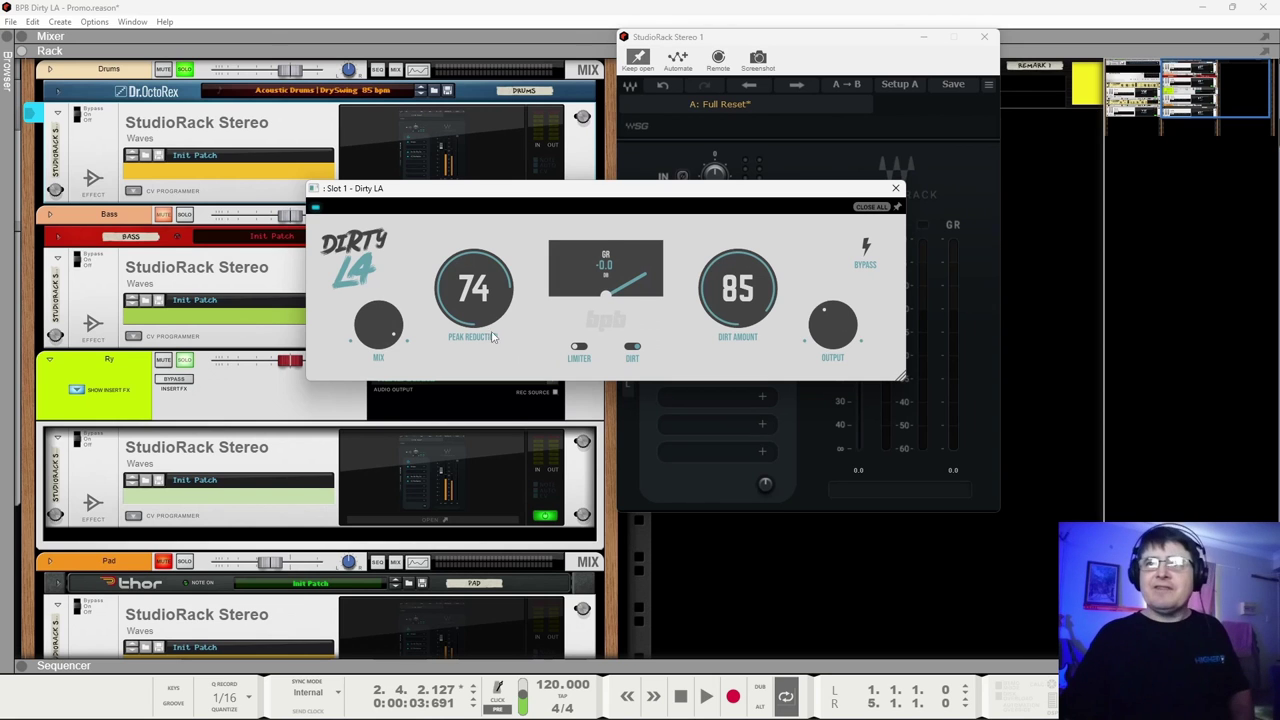
# Reduce the drums' Dirt Amount to 44 and Peak Reduction to 43, and restart playback.
pyautogui.click(578, 347)
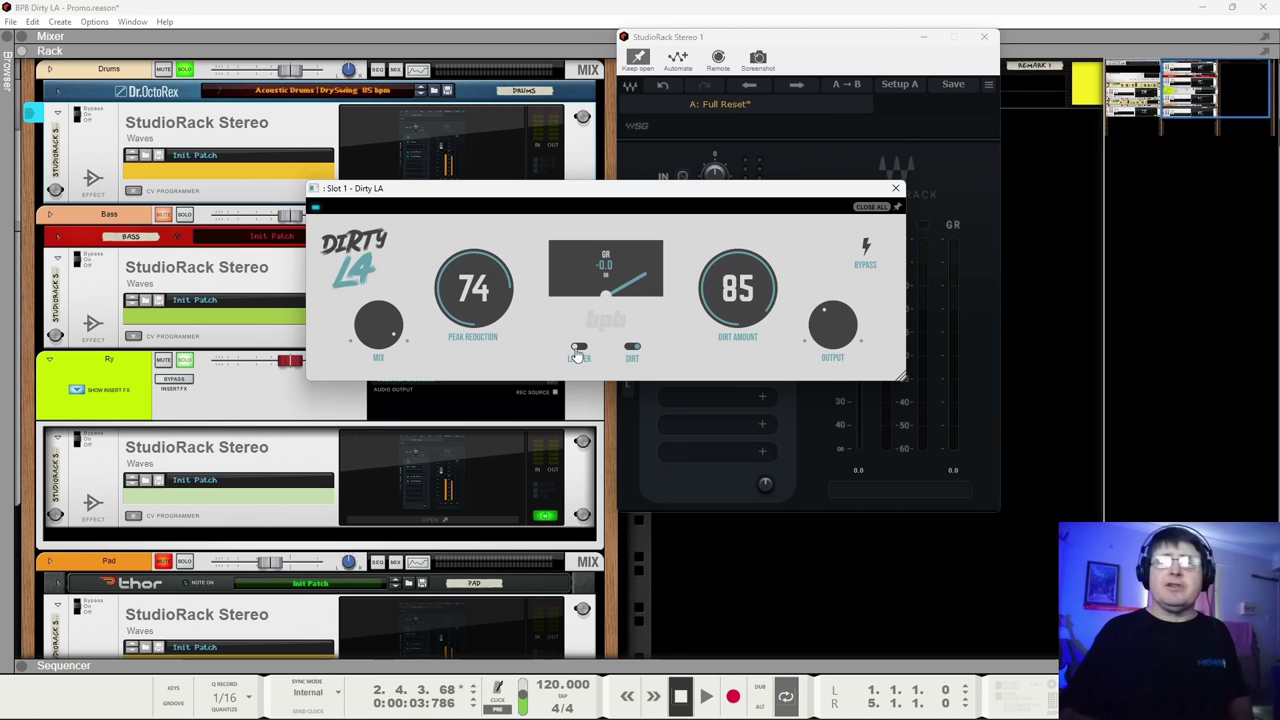
pyautogui.moveTo(743, 295); pyautogui.dragTo(748, 336)
pyautogui.moveTo(483, 280)
pyautogui.mouseDown()
pyautogui.moveTo(492, 318)
pyautogui.moveTo(478, 293)
pyautogui.mouseUp()
pyautogui.press('space')
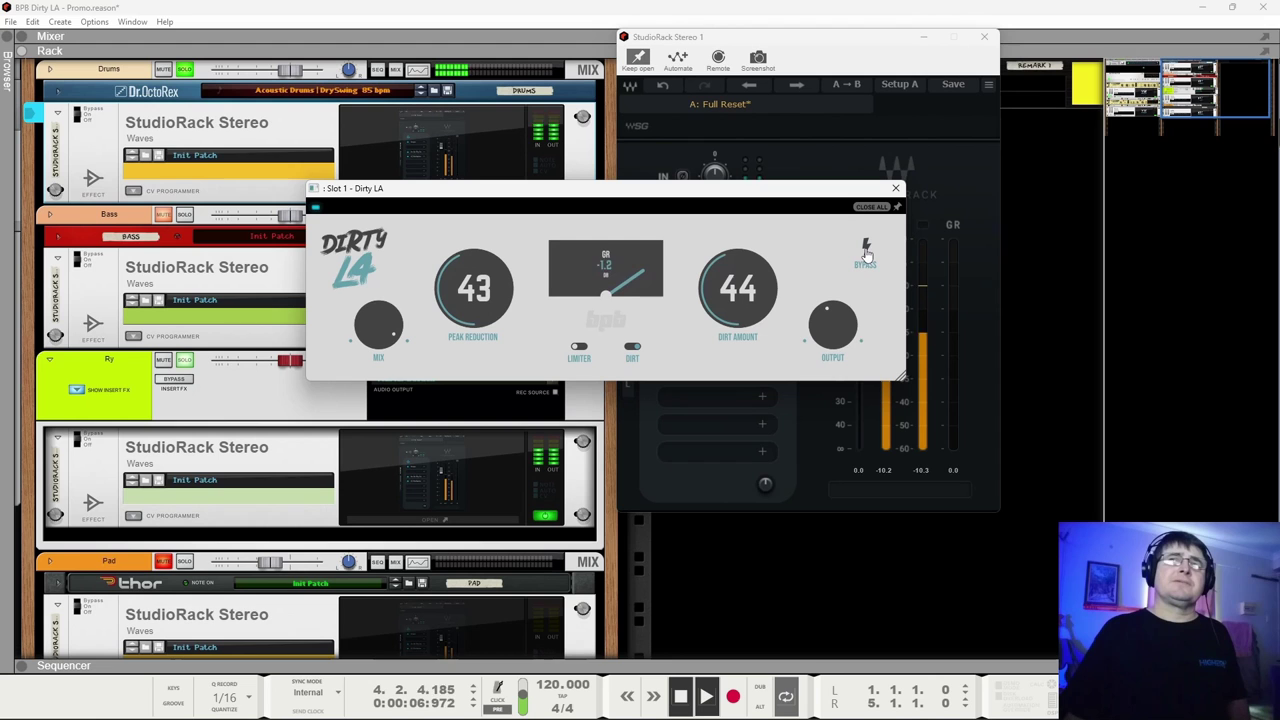
# Toggle Dirty LA's bypass during playback, close the plugin windows and toggle the Drums track's StudioRack effect to compare the sound.
pyautogui.click(867, 252)
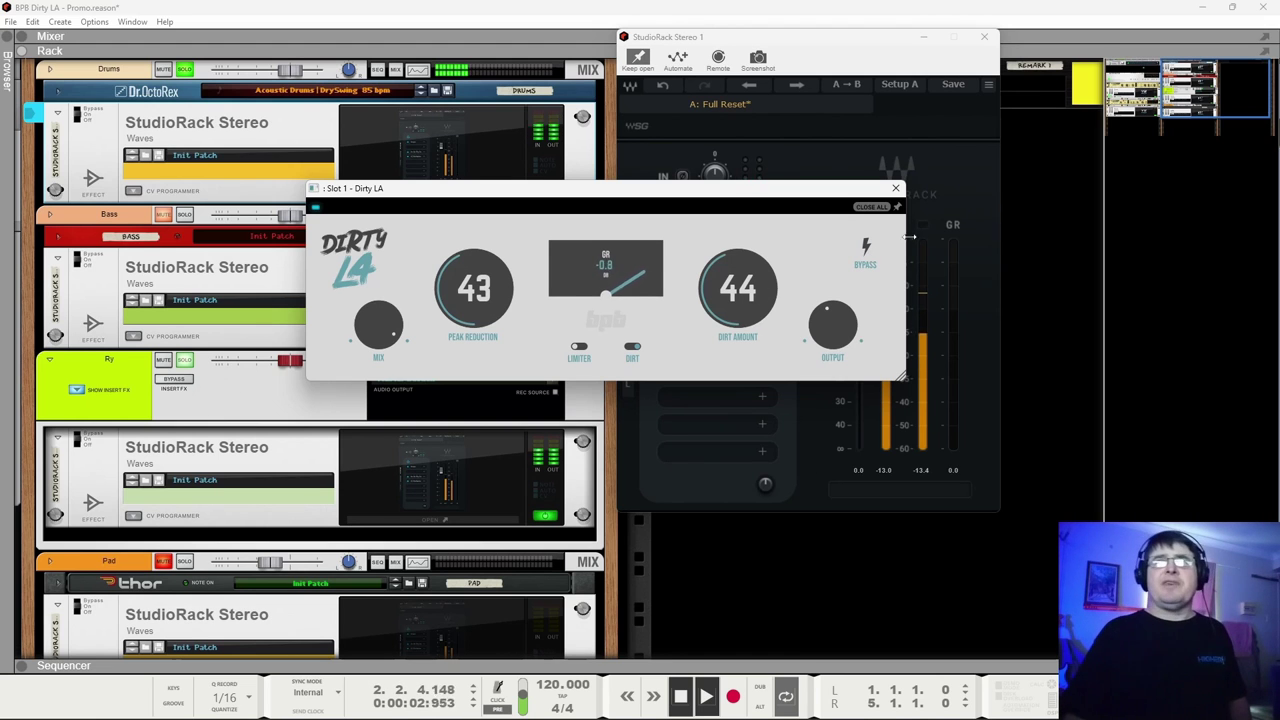
pyautogui.click(984, 36)
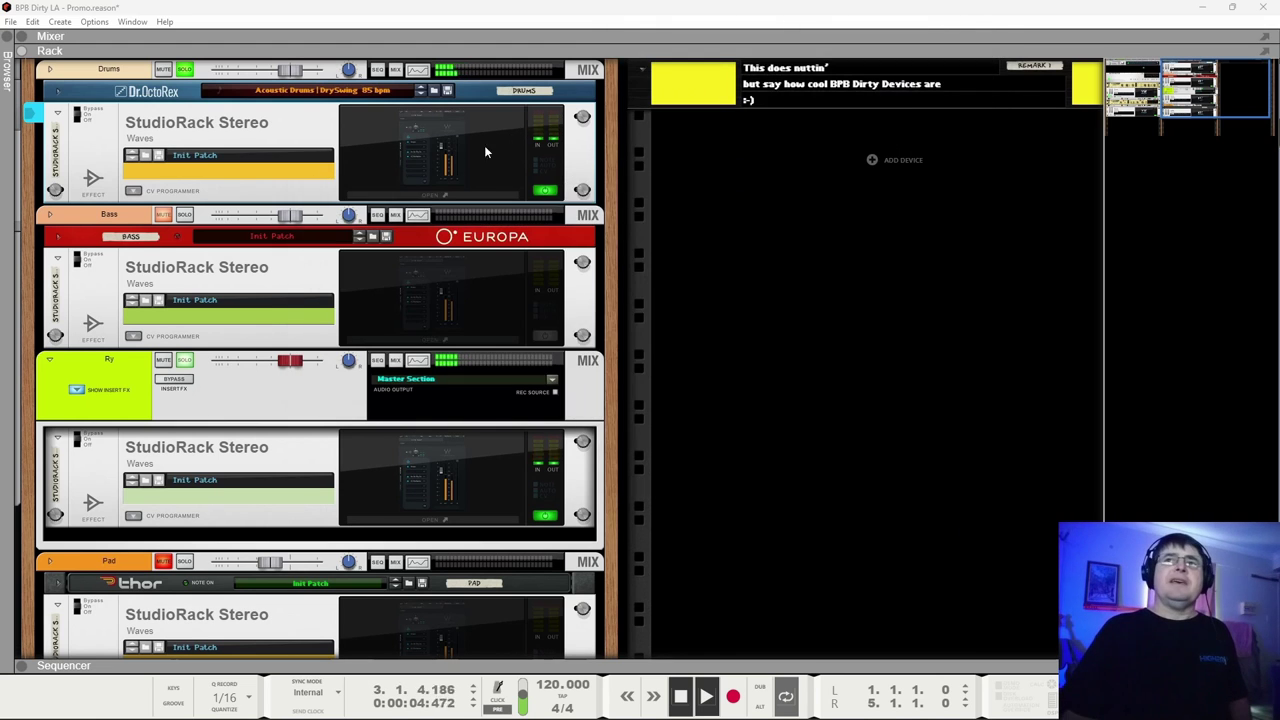
pyautogui.click(536, 189)
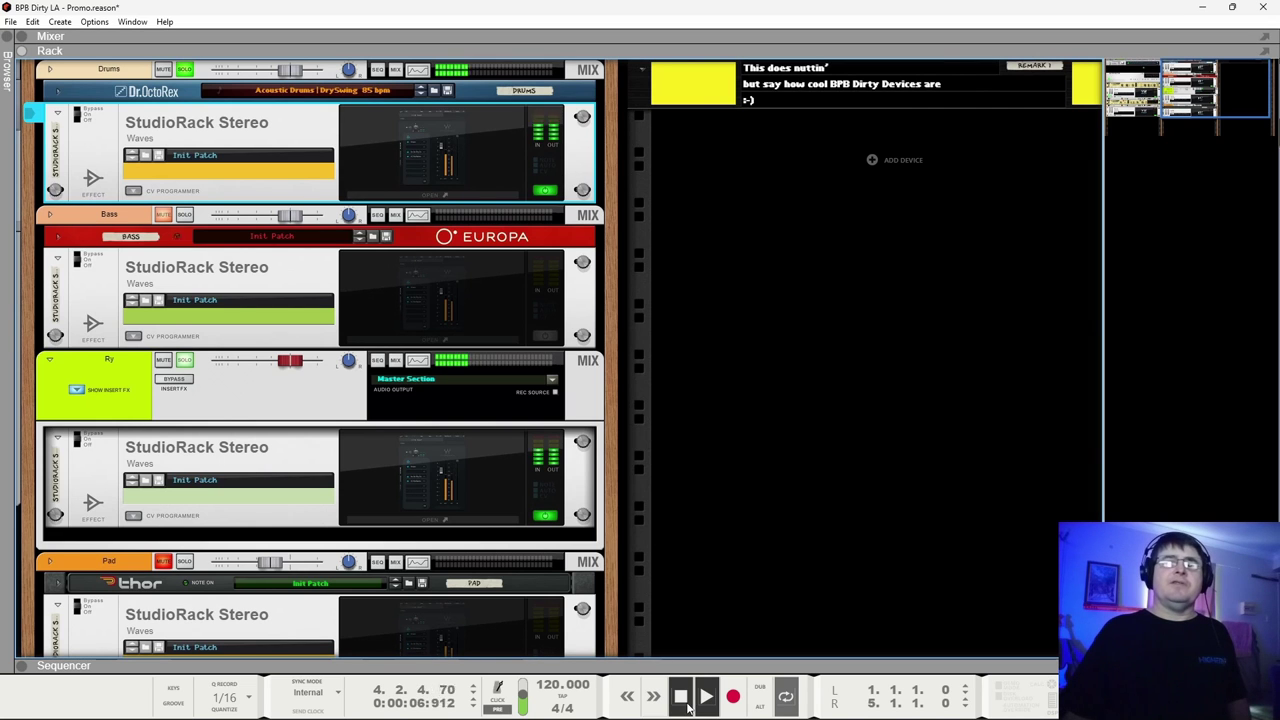